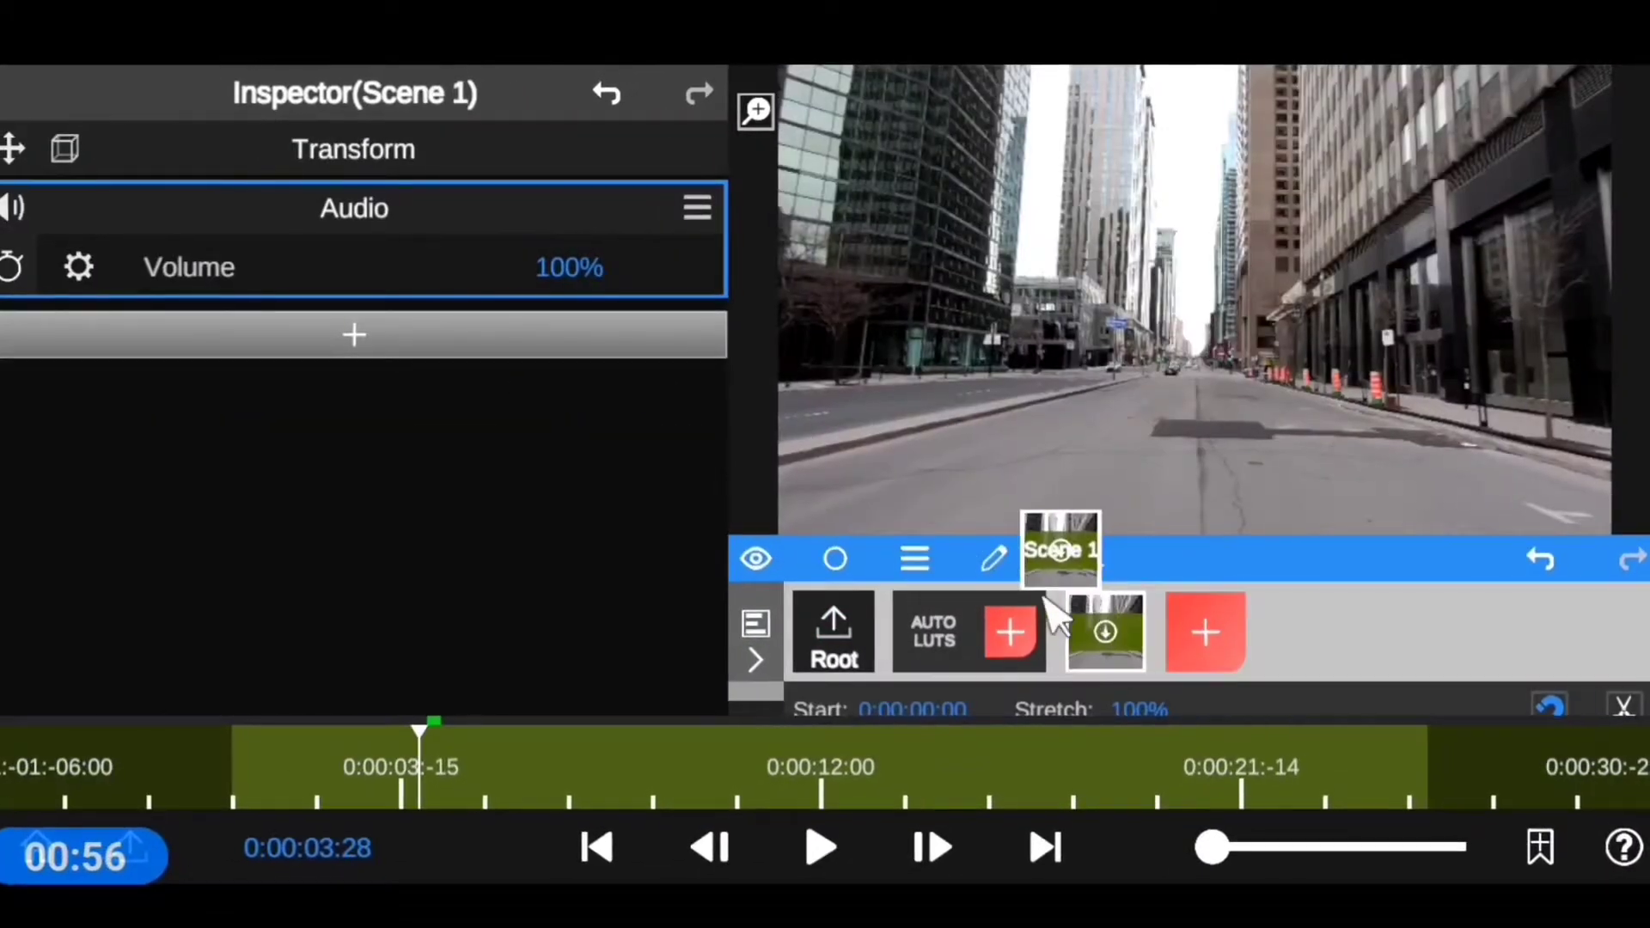
Move the Scene 1 clip into AUTO LUTS, preview it, and show the AUTO LUTS settings
drag(1061, 568, 944, 650)
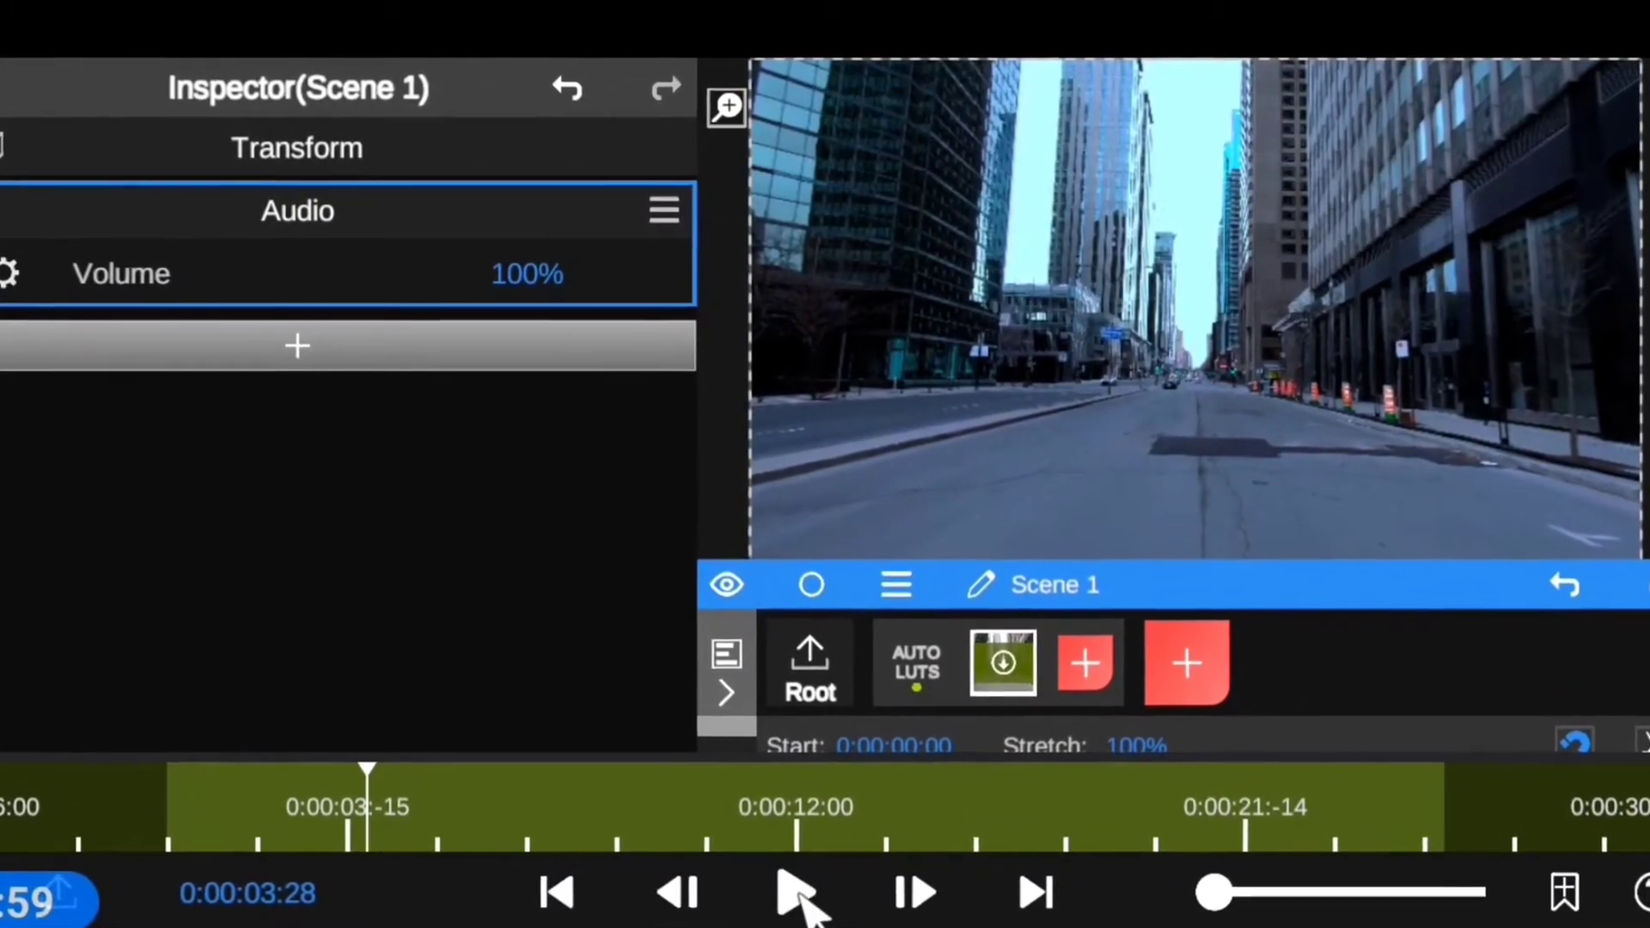
click(797, 894)
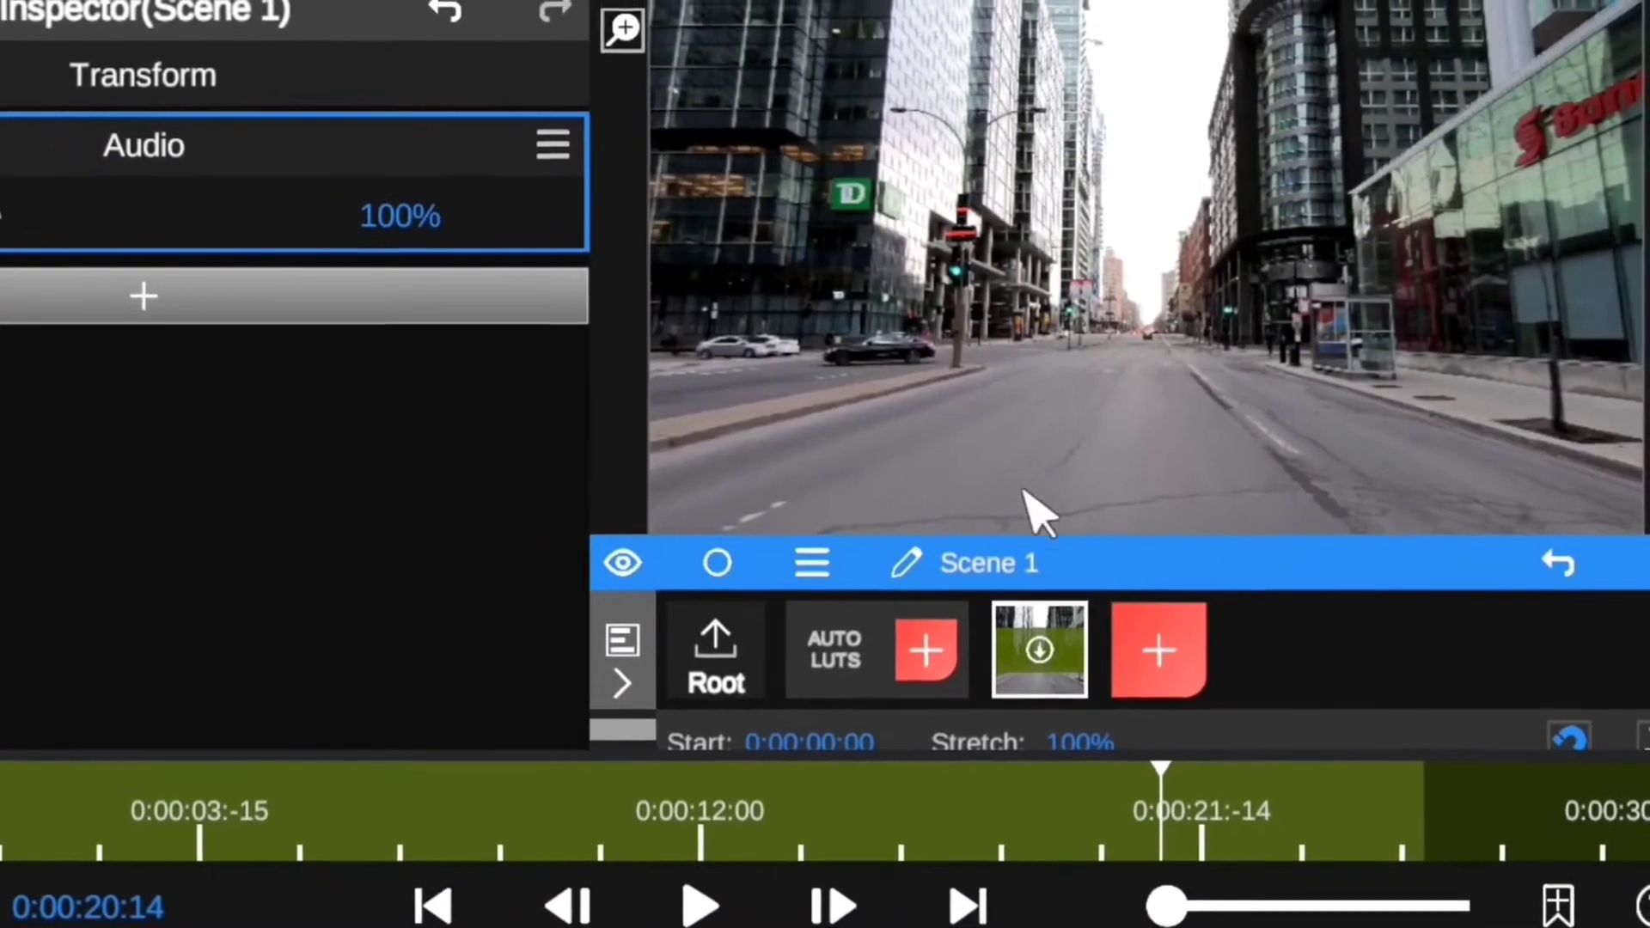
click(847, 661)
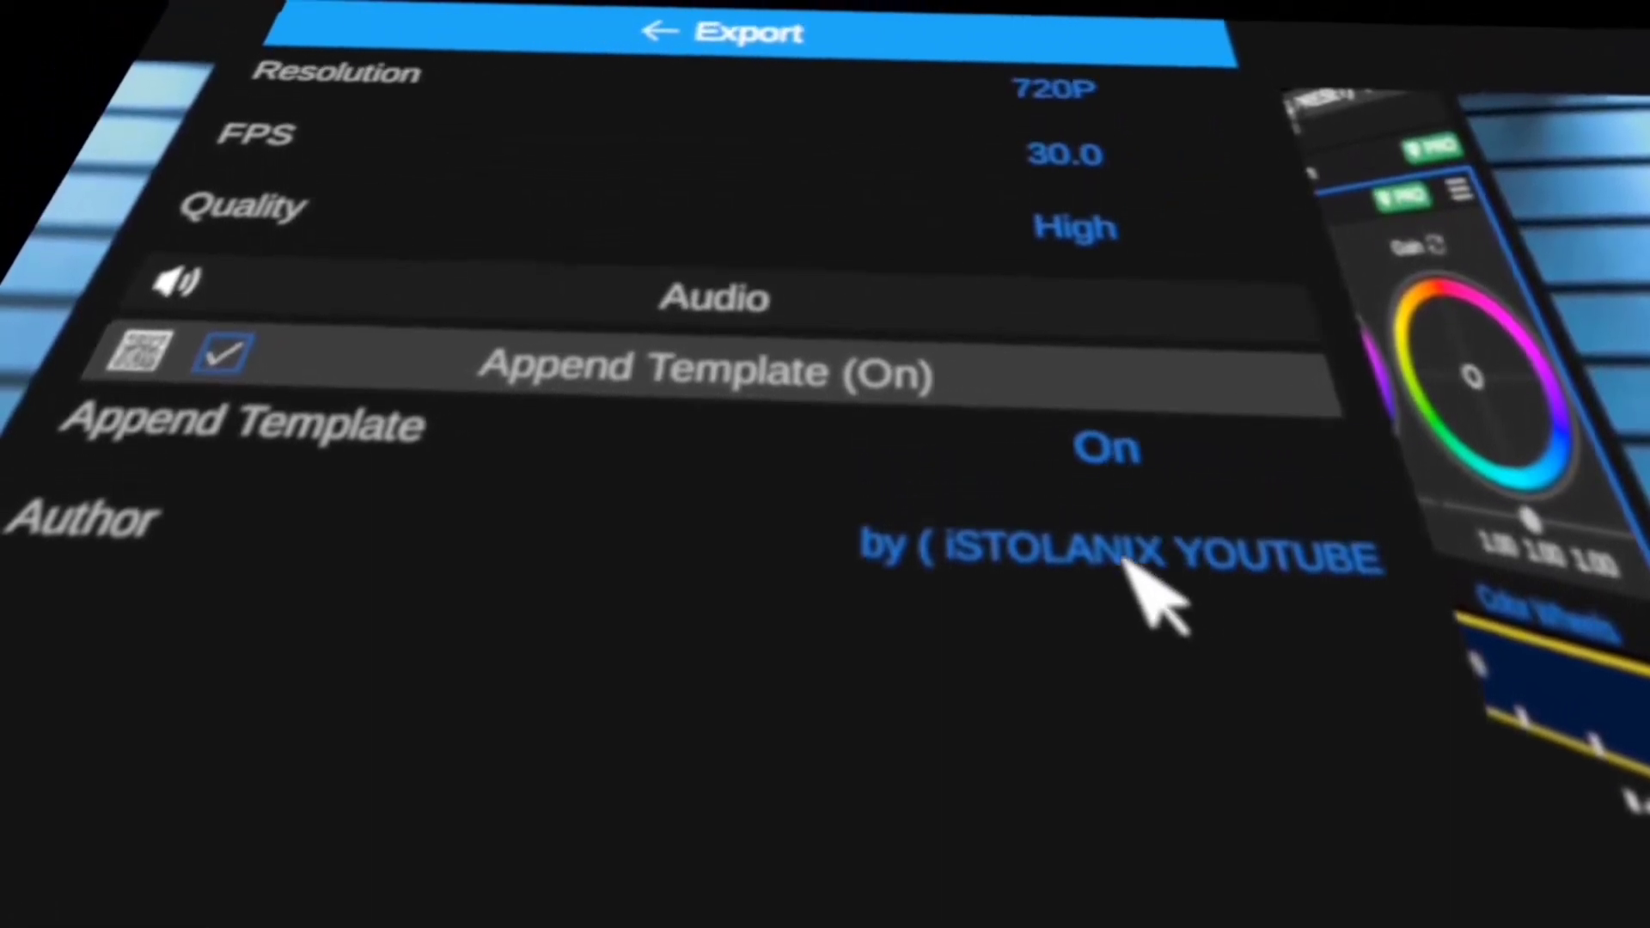
Keep Append Template on in the export settings, leaving the author credit unchanged
click(1106, 397)
click(1107, 500)
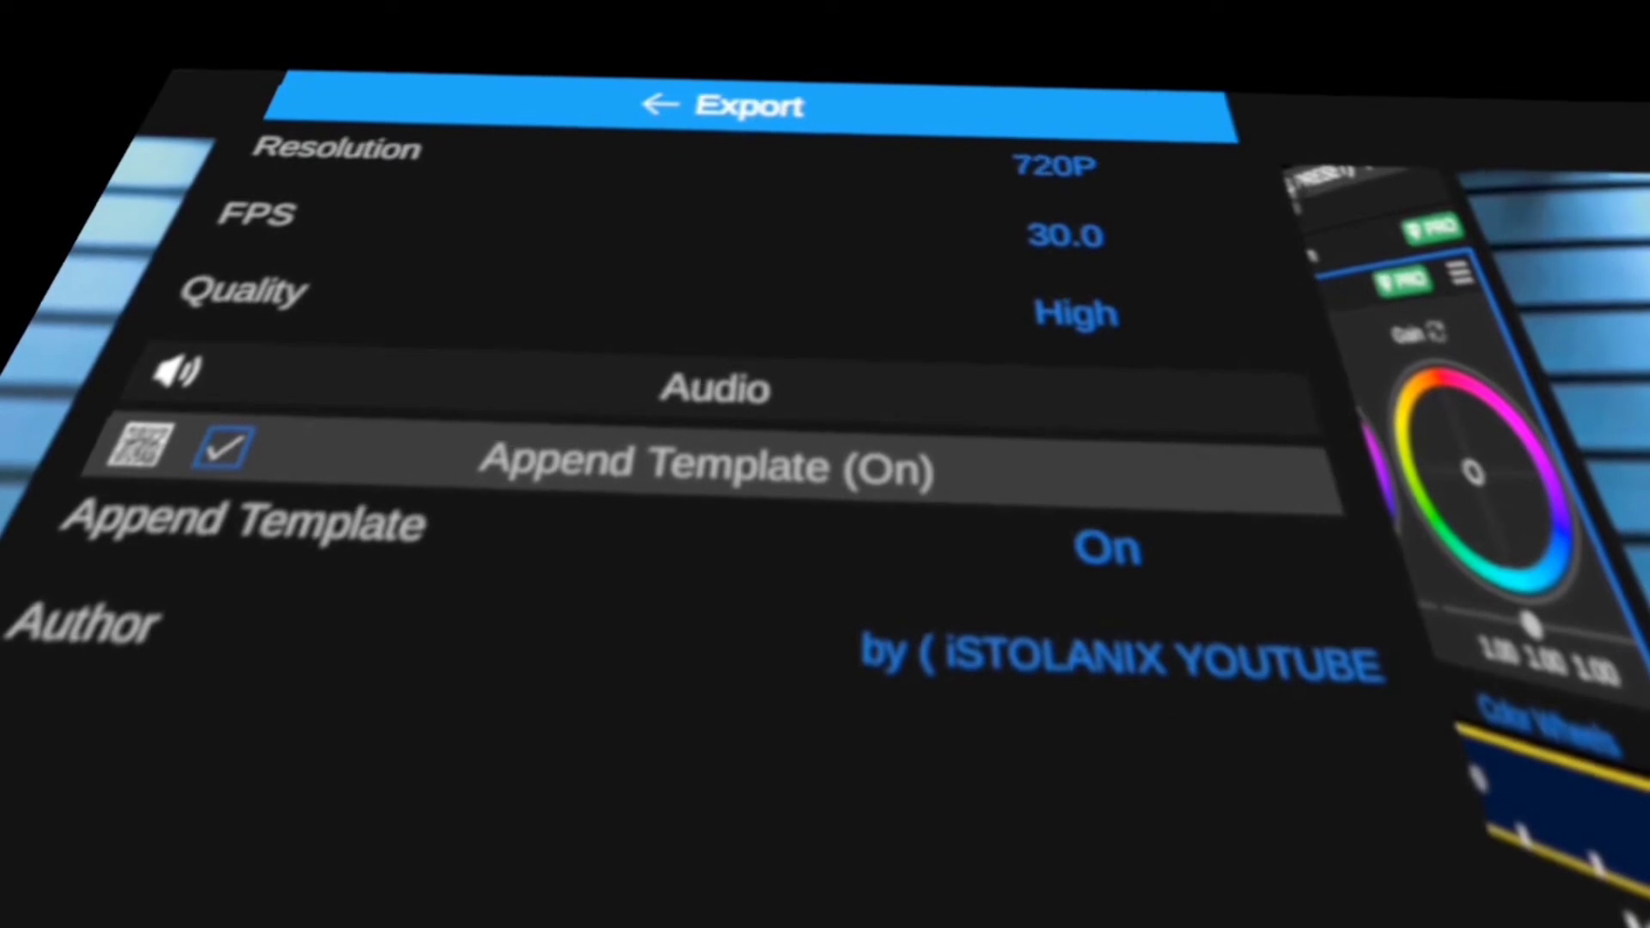
click(1107, 684)
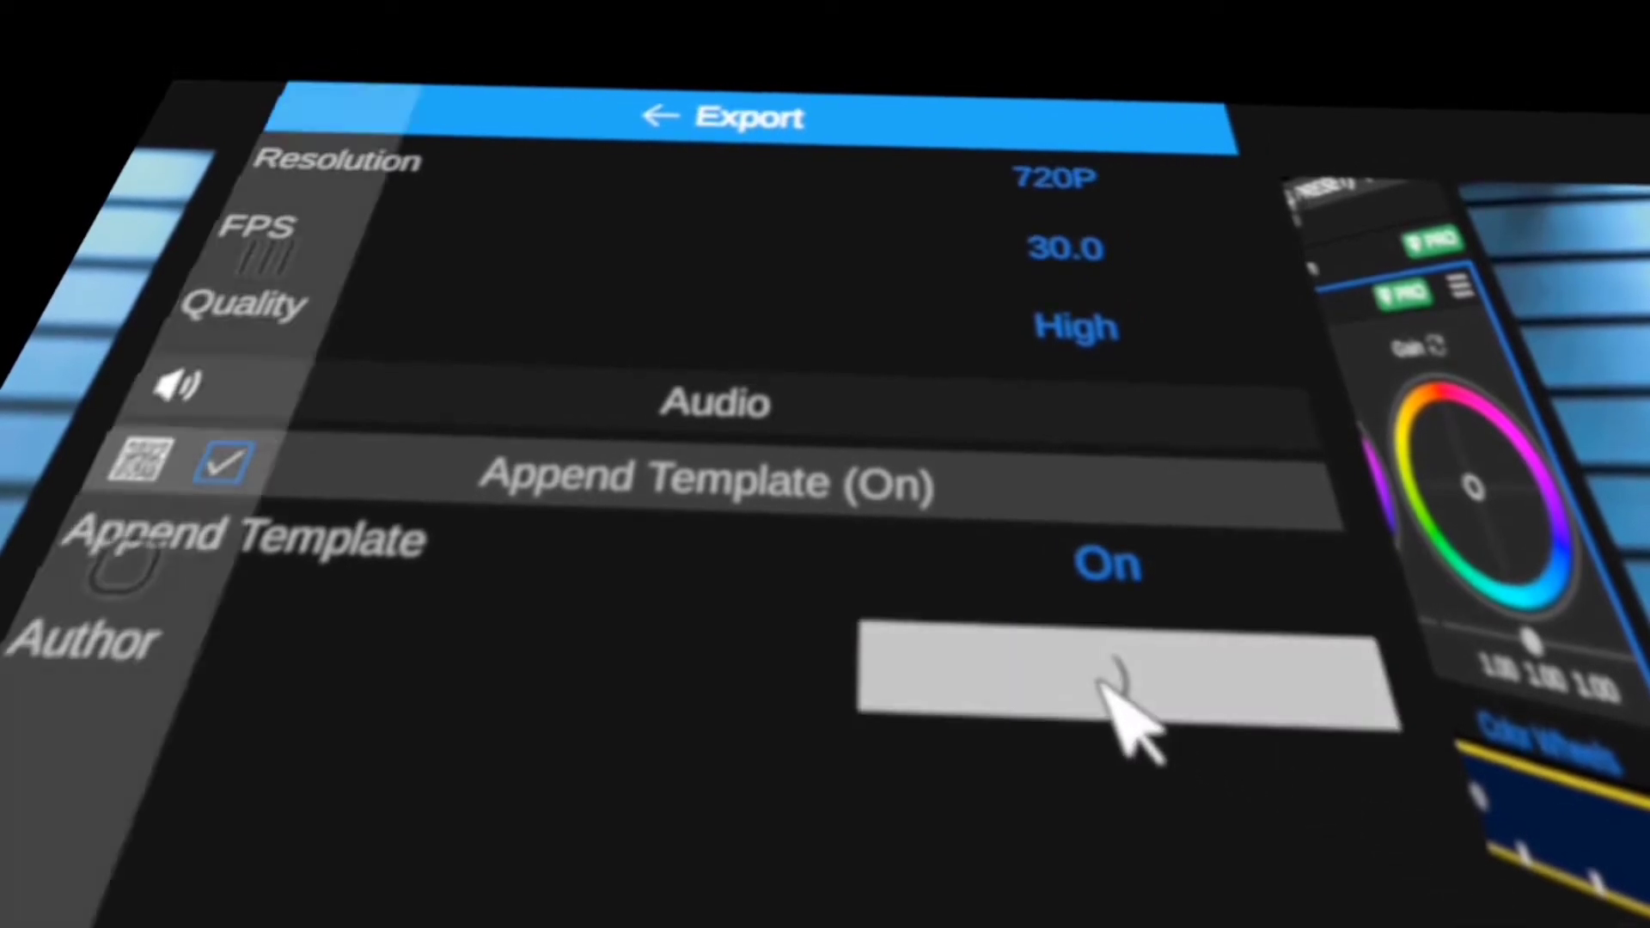
key(Return)
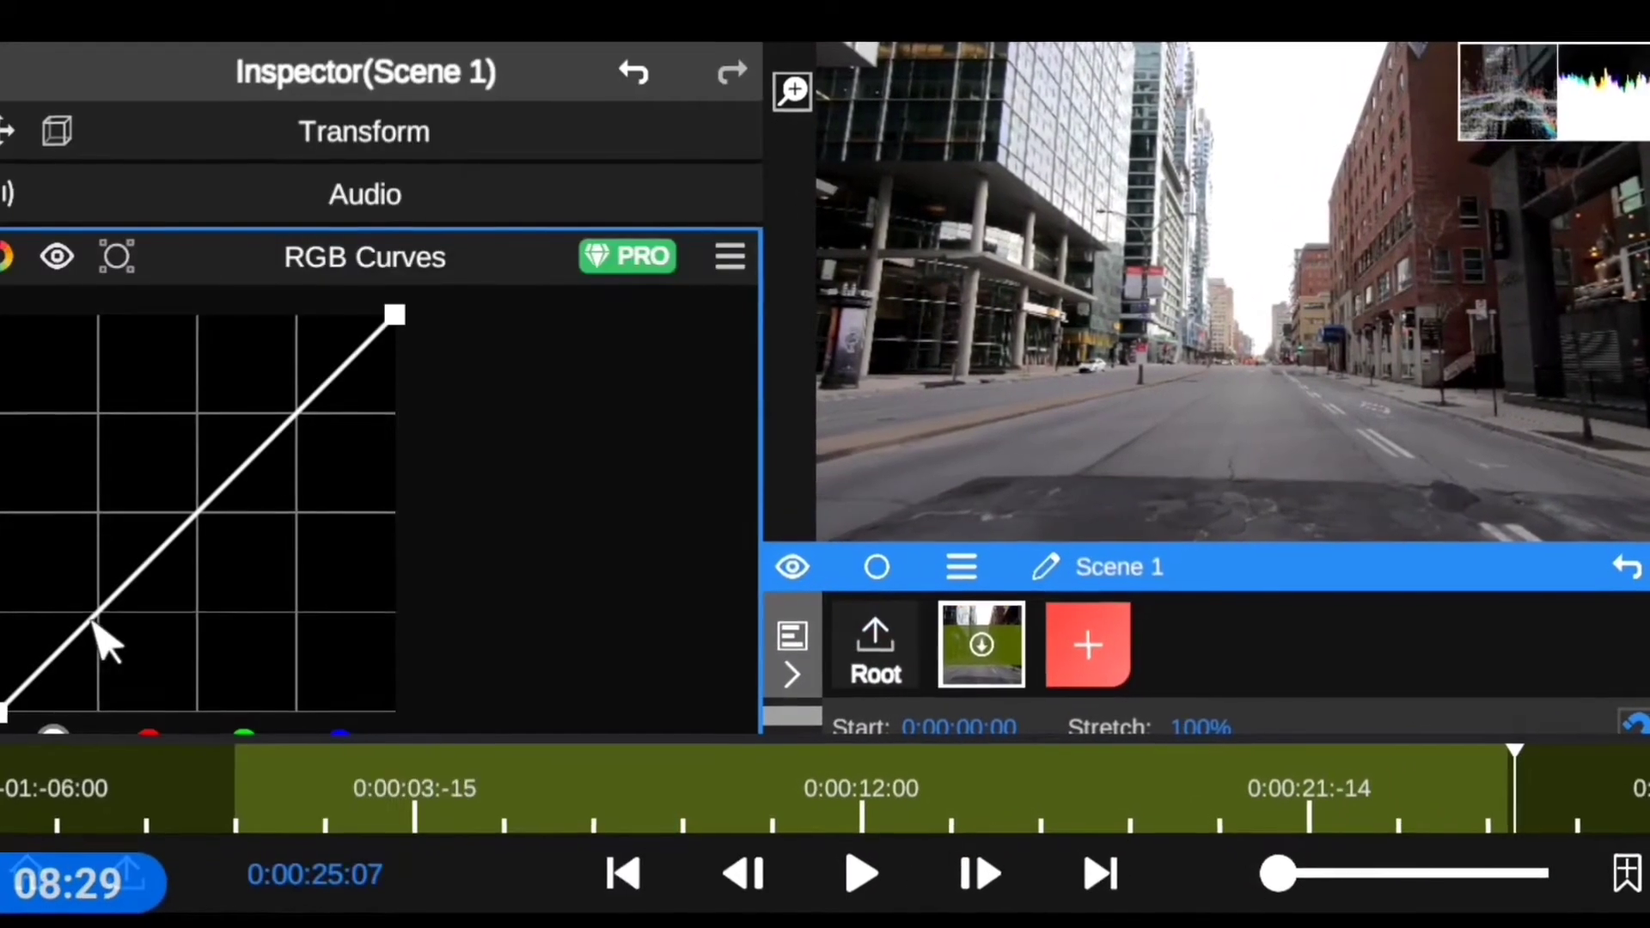
Add two RGB curve points, raise the upper one to brighten highlights, and move Scene 1 beside AUTO LUTS
click(88, 623)
click(304, 405)
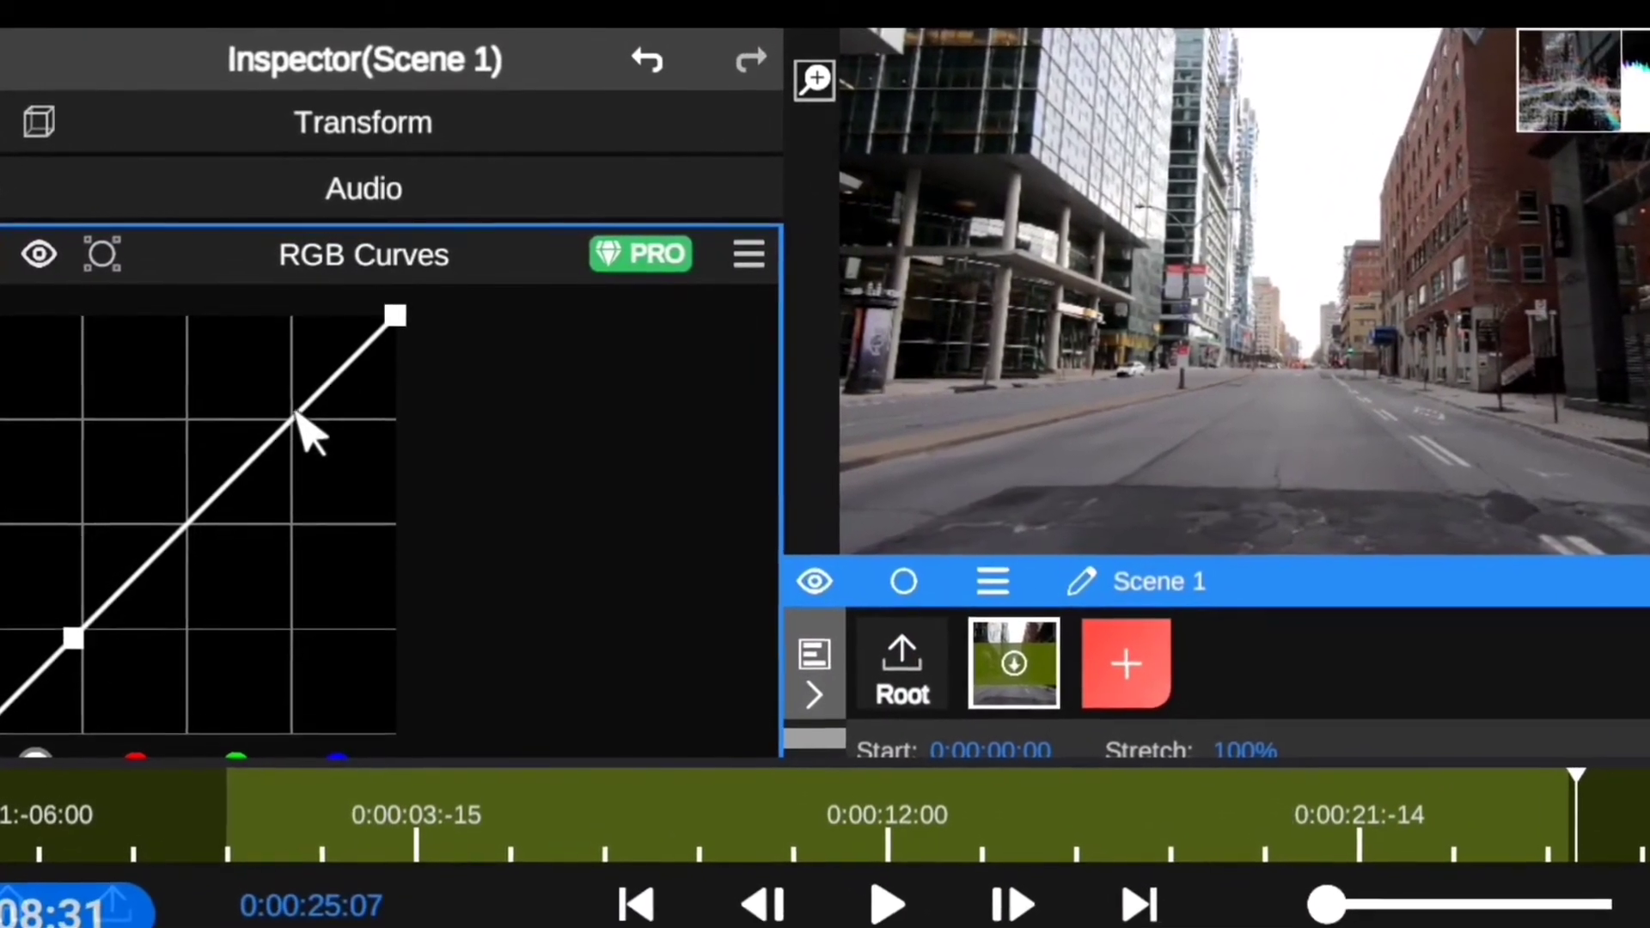
mouse_move(297, 411)
mouse_down()
mouse_move(397, 516)
mouse_move(276, 405)
mouse_up()
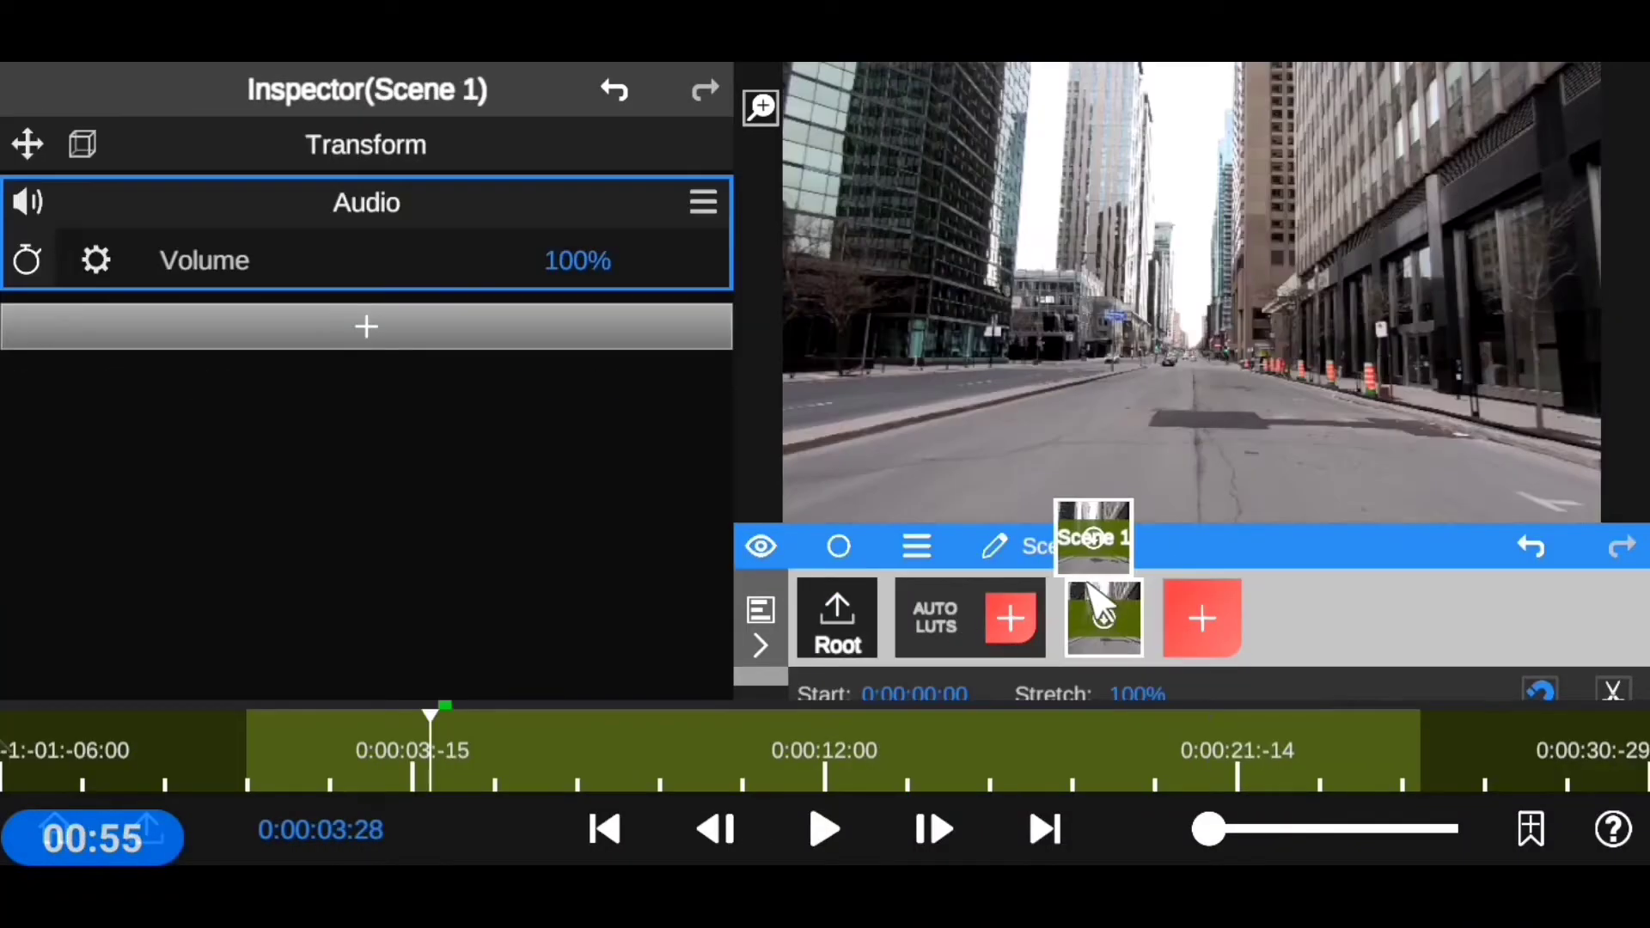
drag(1105, 608, 954, 632)
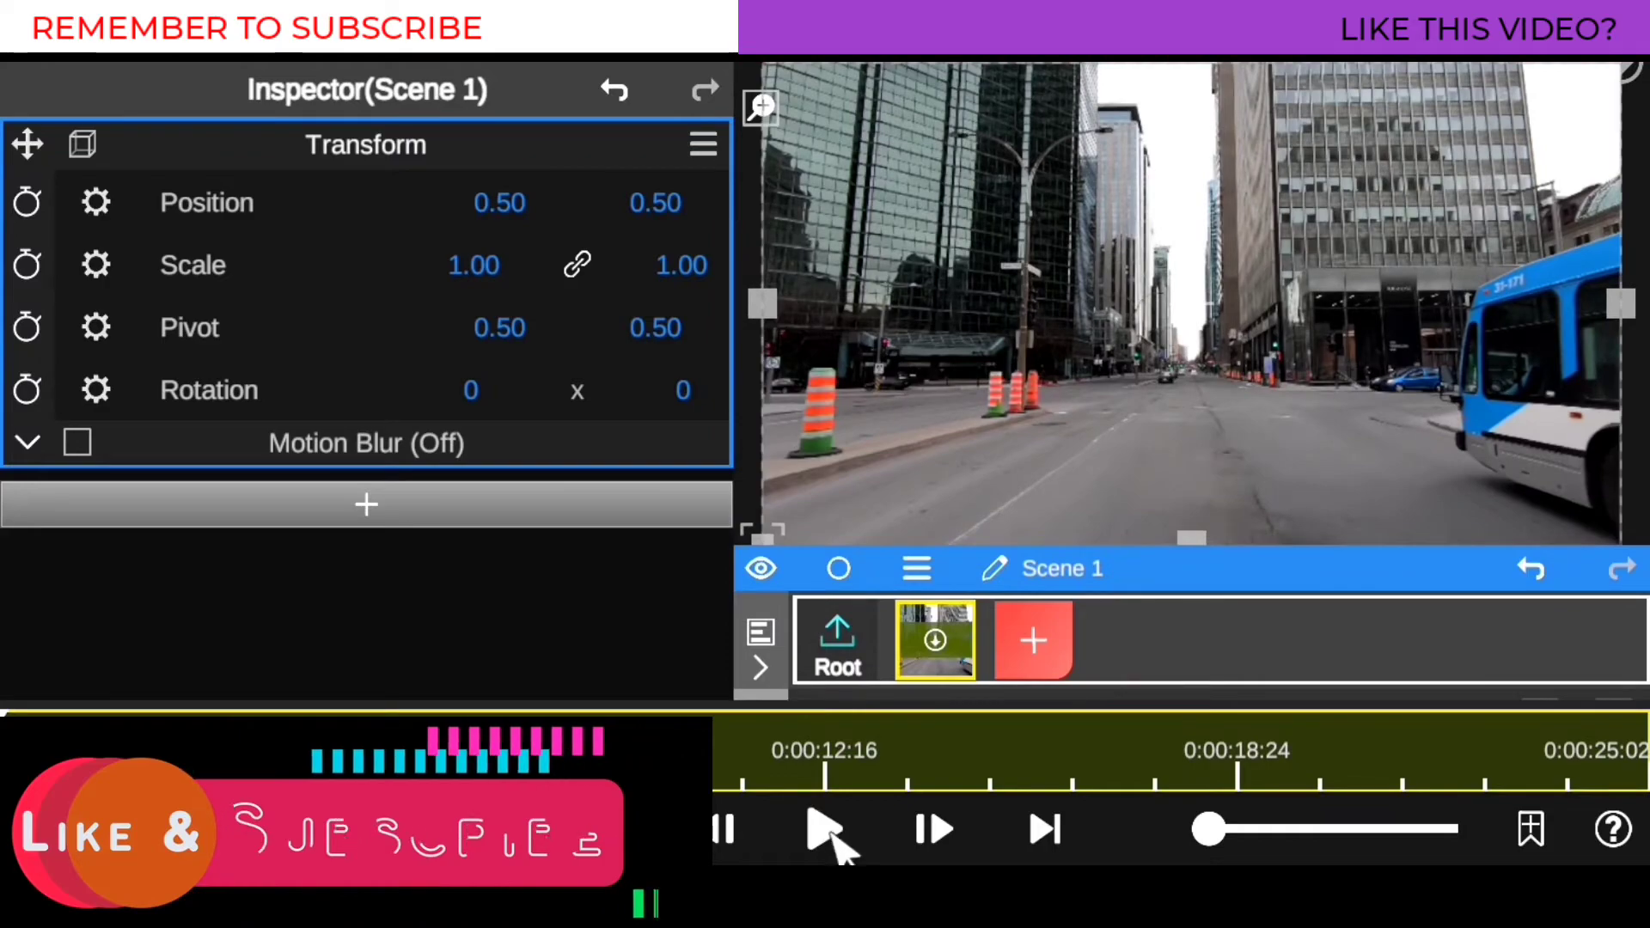
Preview Scene 1 until 0:00:03:25, then choose Import from the New Node menu
click(826, 832)
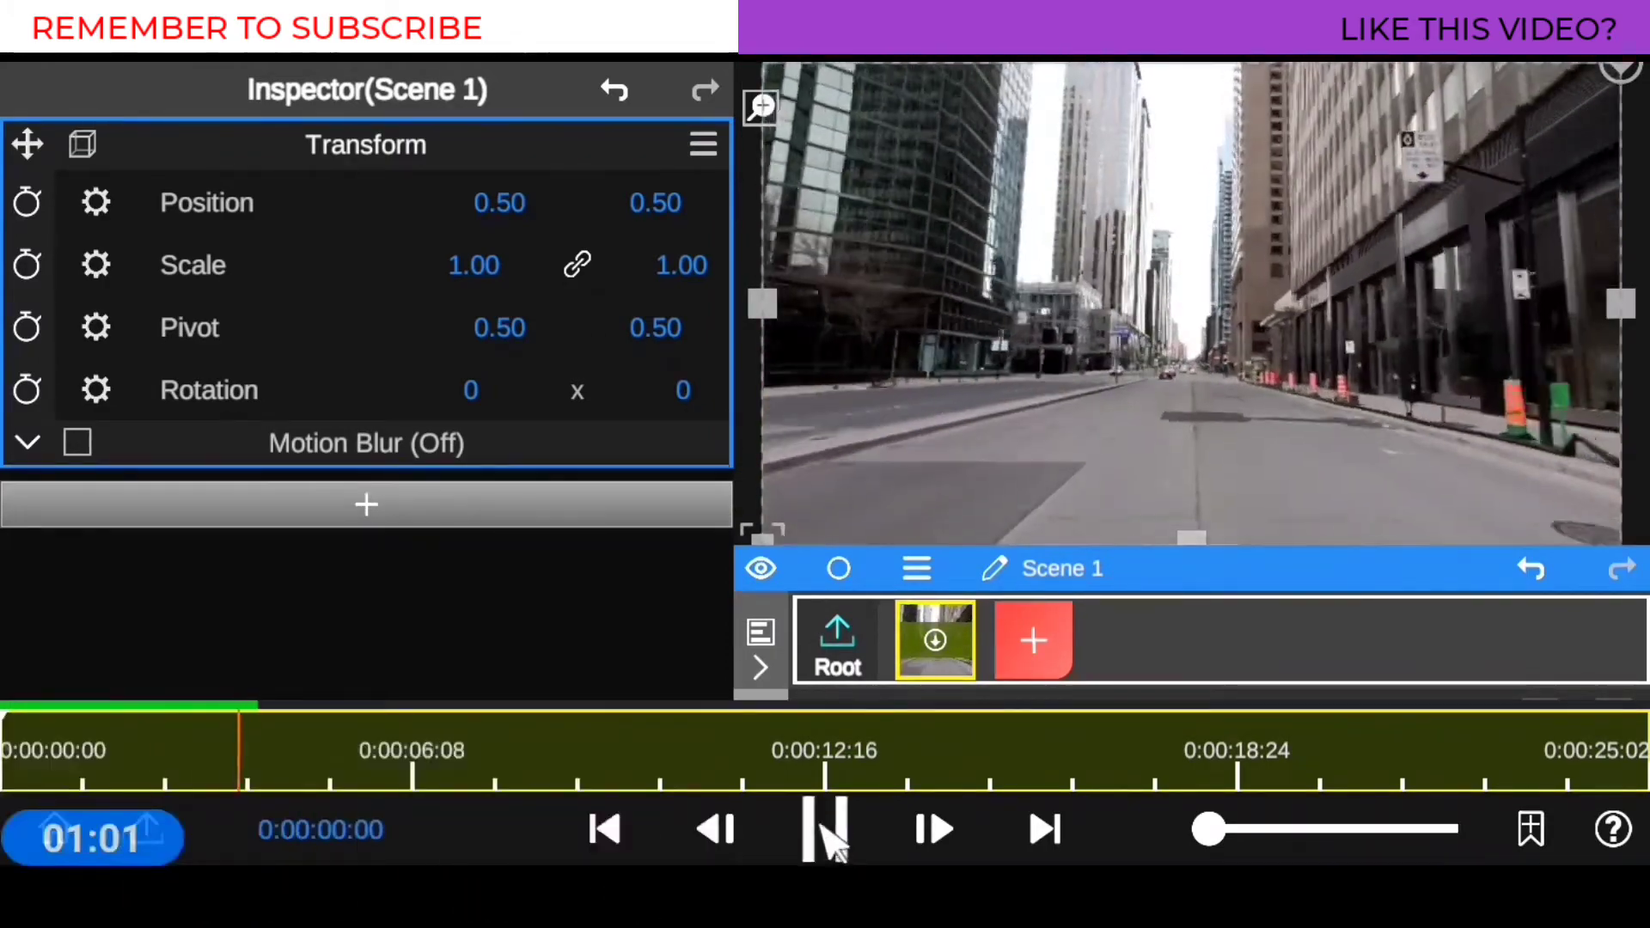
click(827, 832)
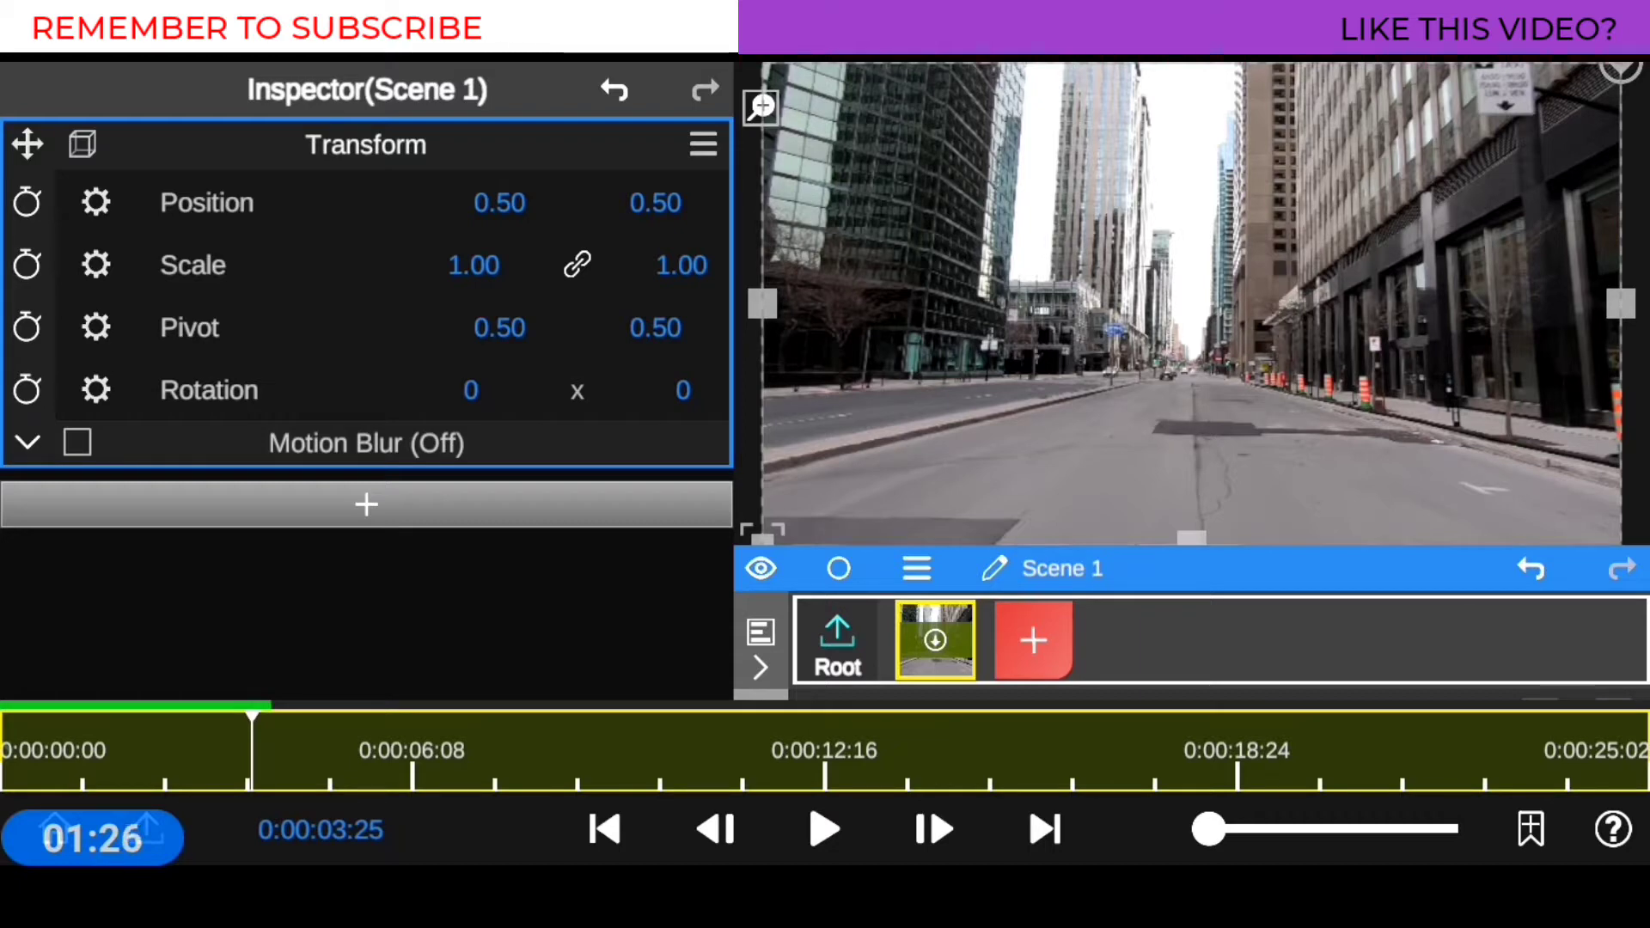
click(1034, 639)
click(1034, 643)
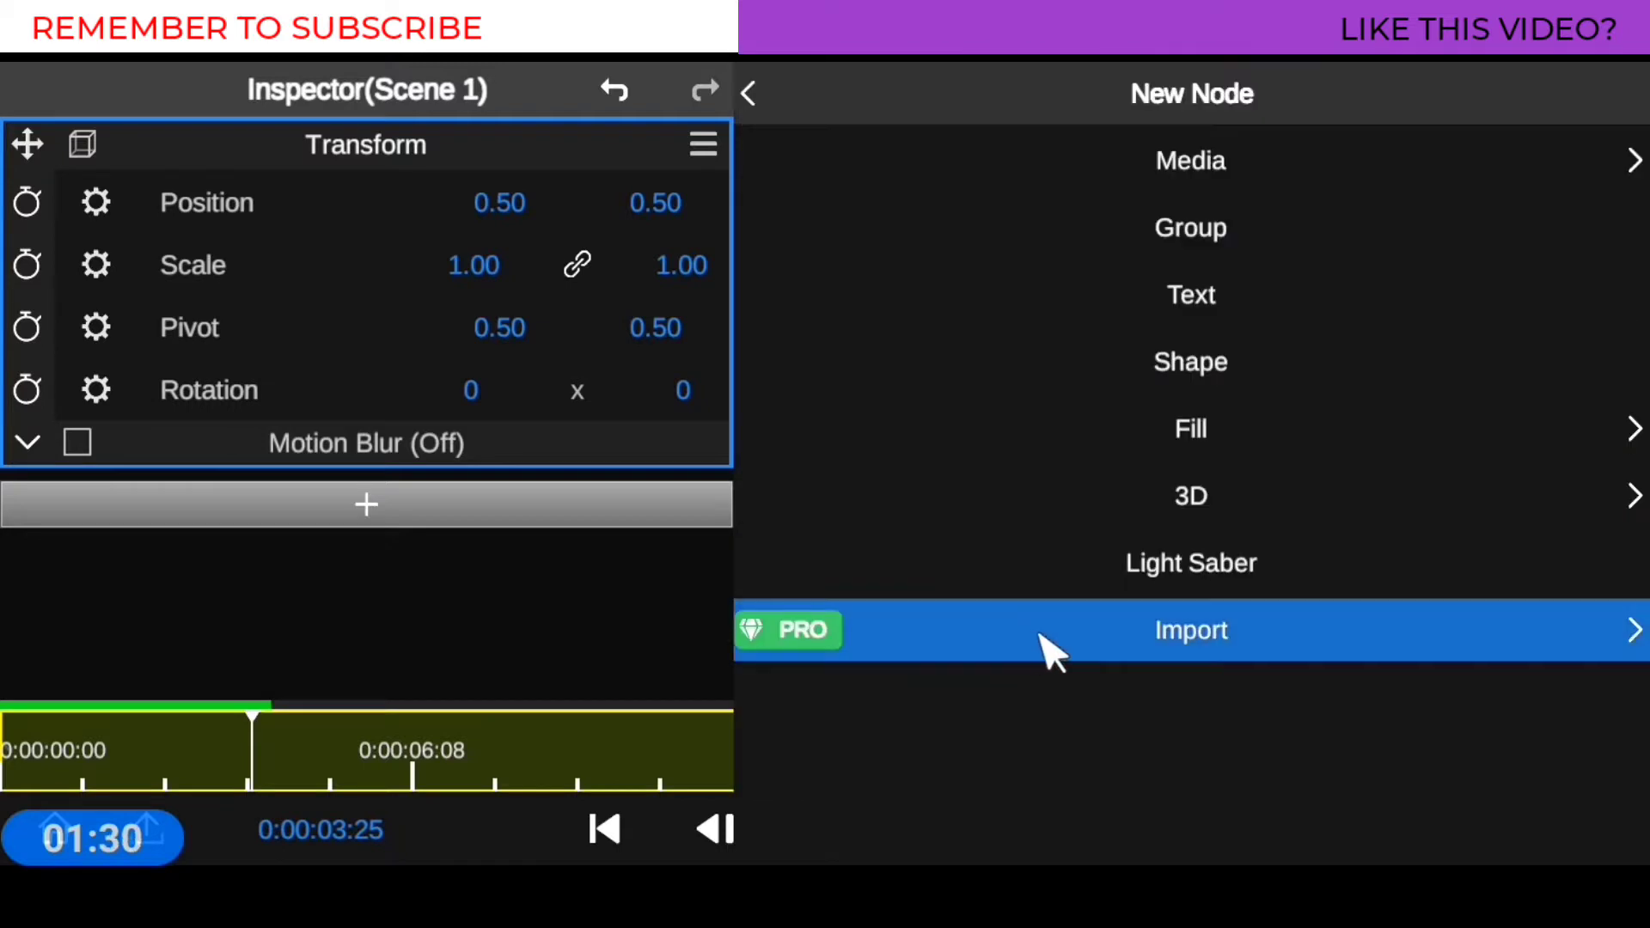
click(1212, 634)
Import the LUT template file from the My NODE TEMPLATE &LUTS folder as a LUTS Holder node
click(1220, 249)
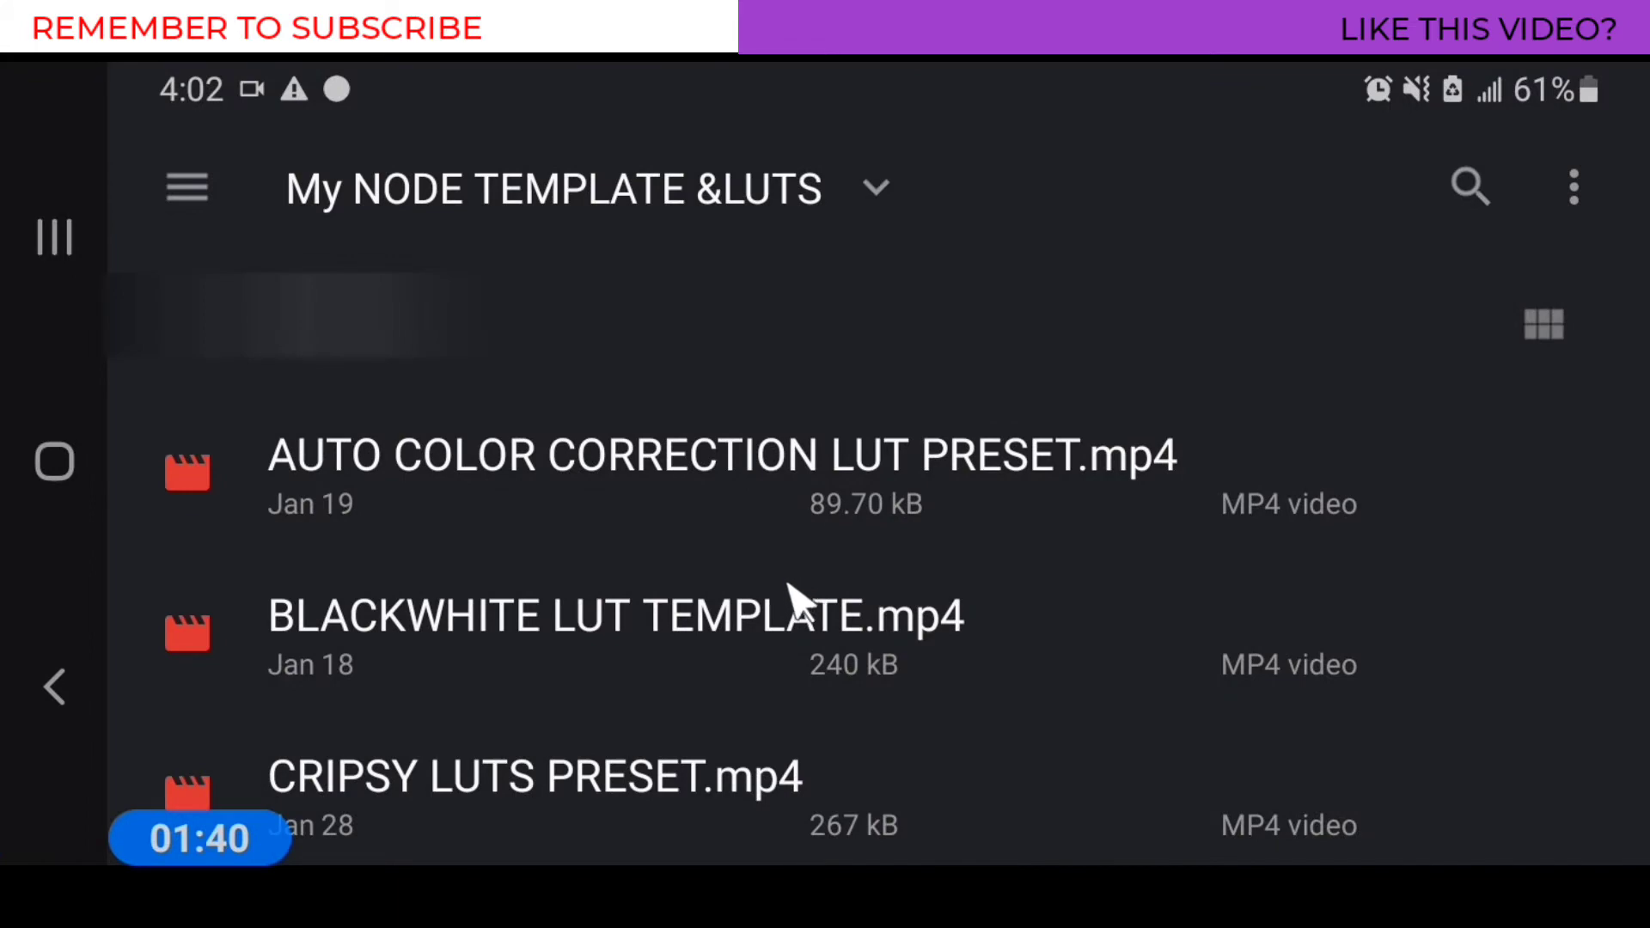
scroll(795, 593, down, 5)
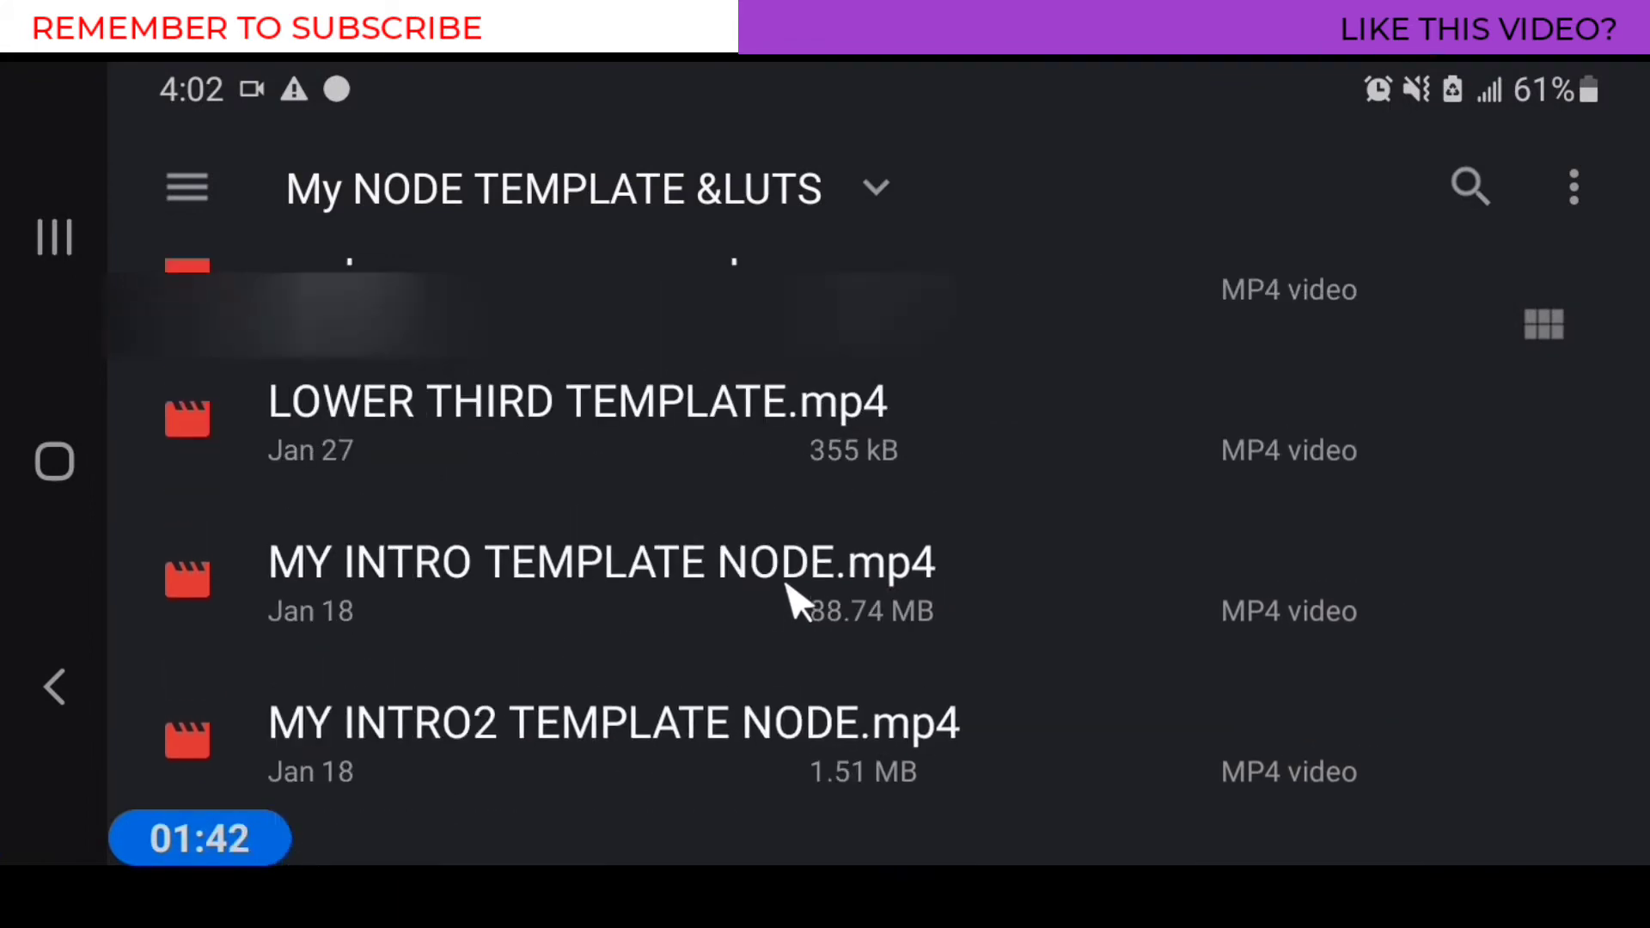
scroll(795, 602, down, 7)
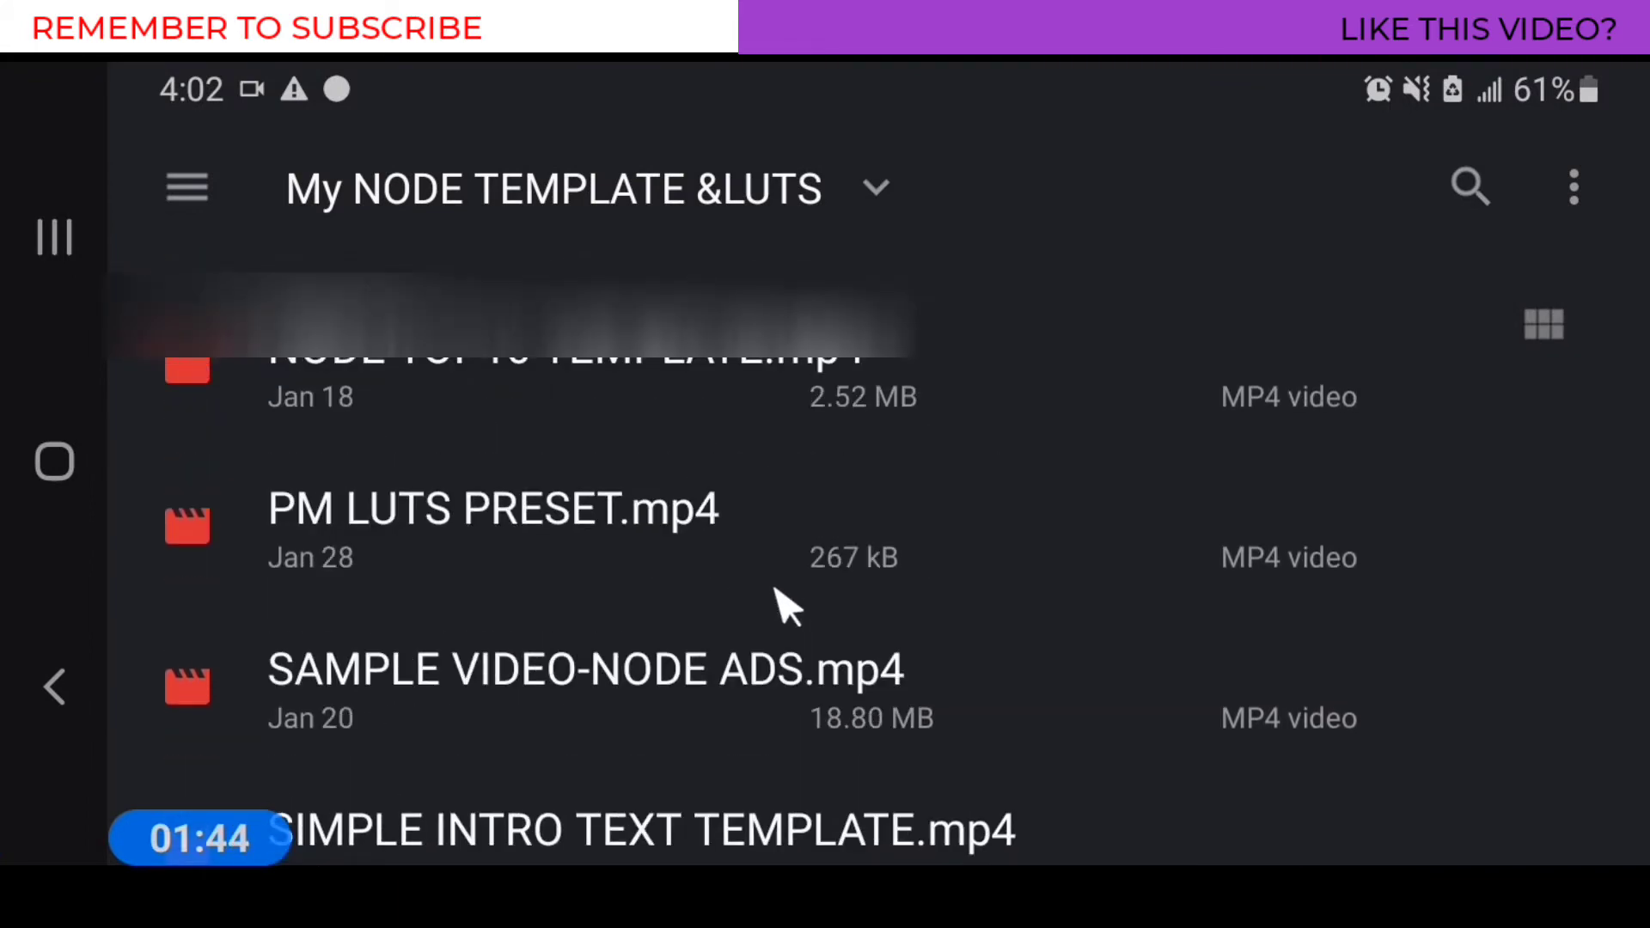
scroll(786, 617, down, 4)
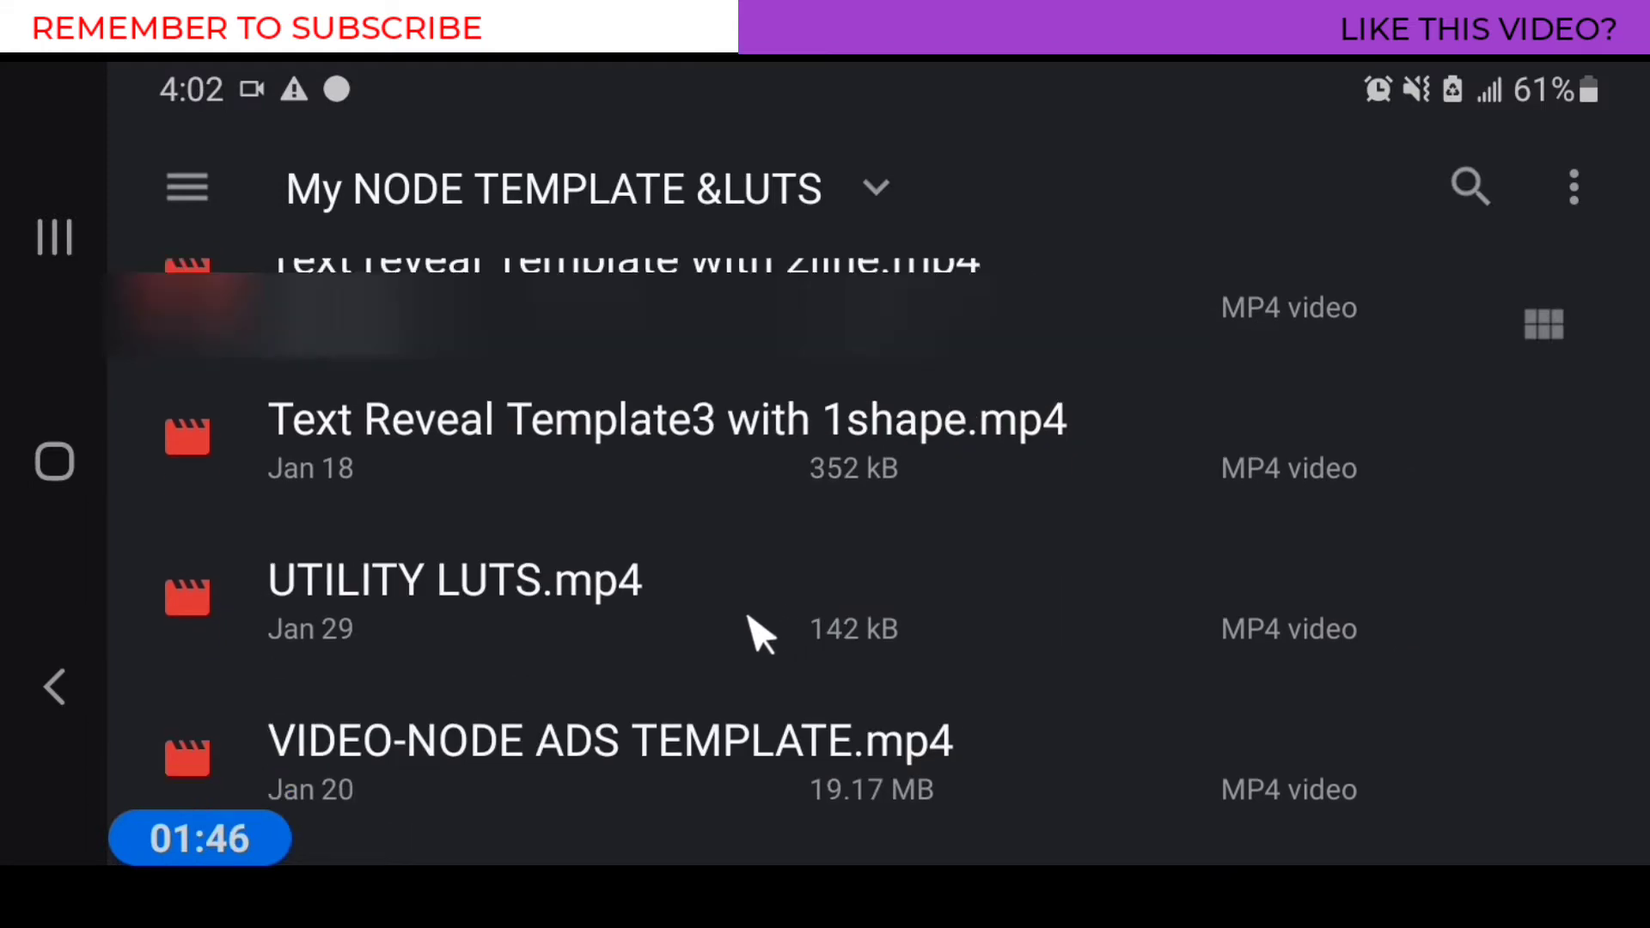
click(481, 602)
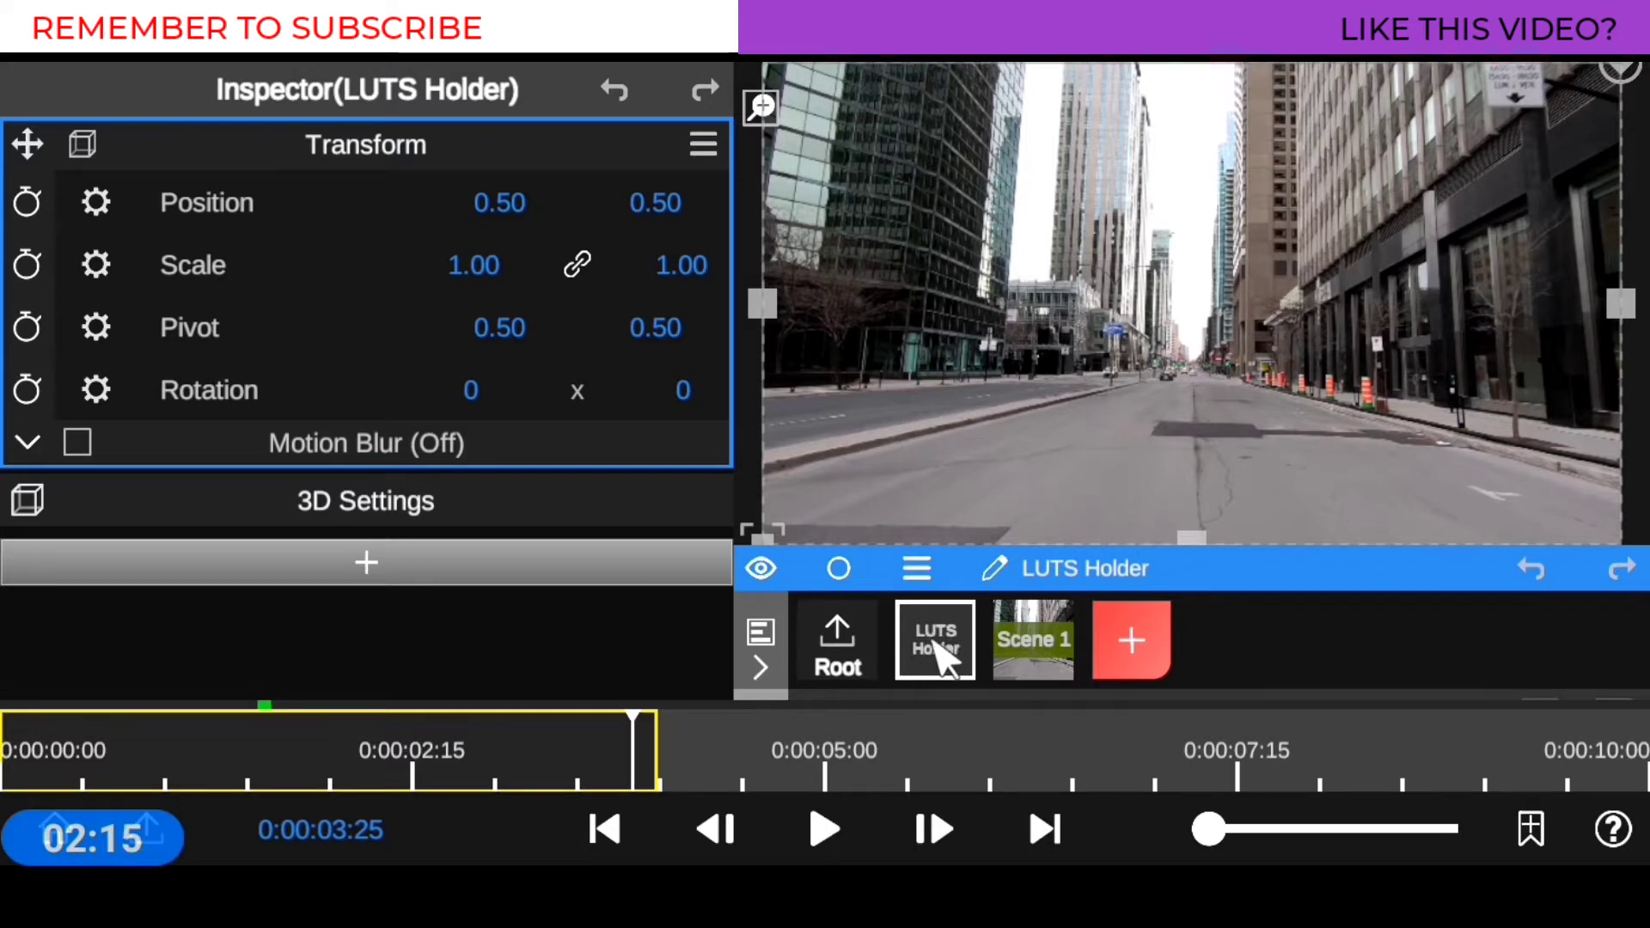
Open the LUTS Holder group and drag AUTO LUTS out of it
click(935, 655)
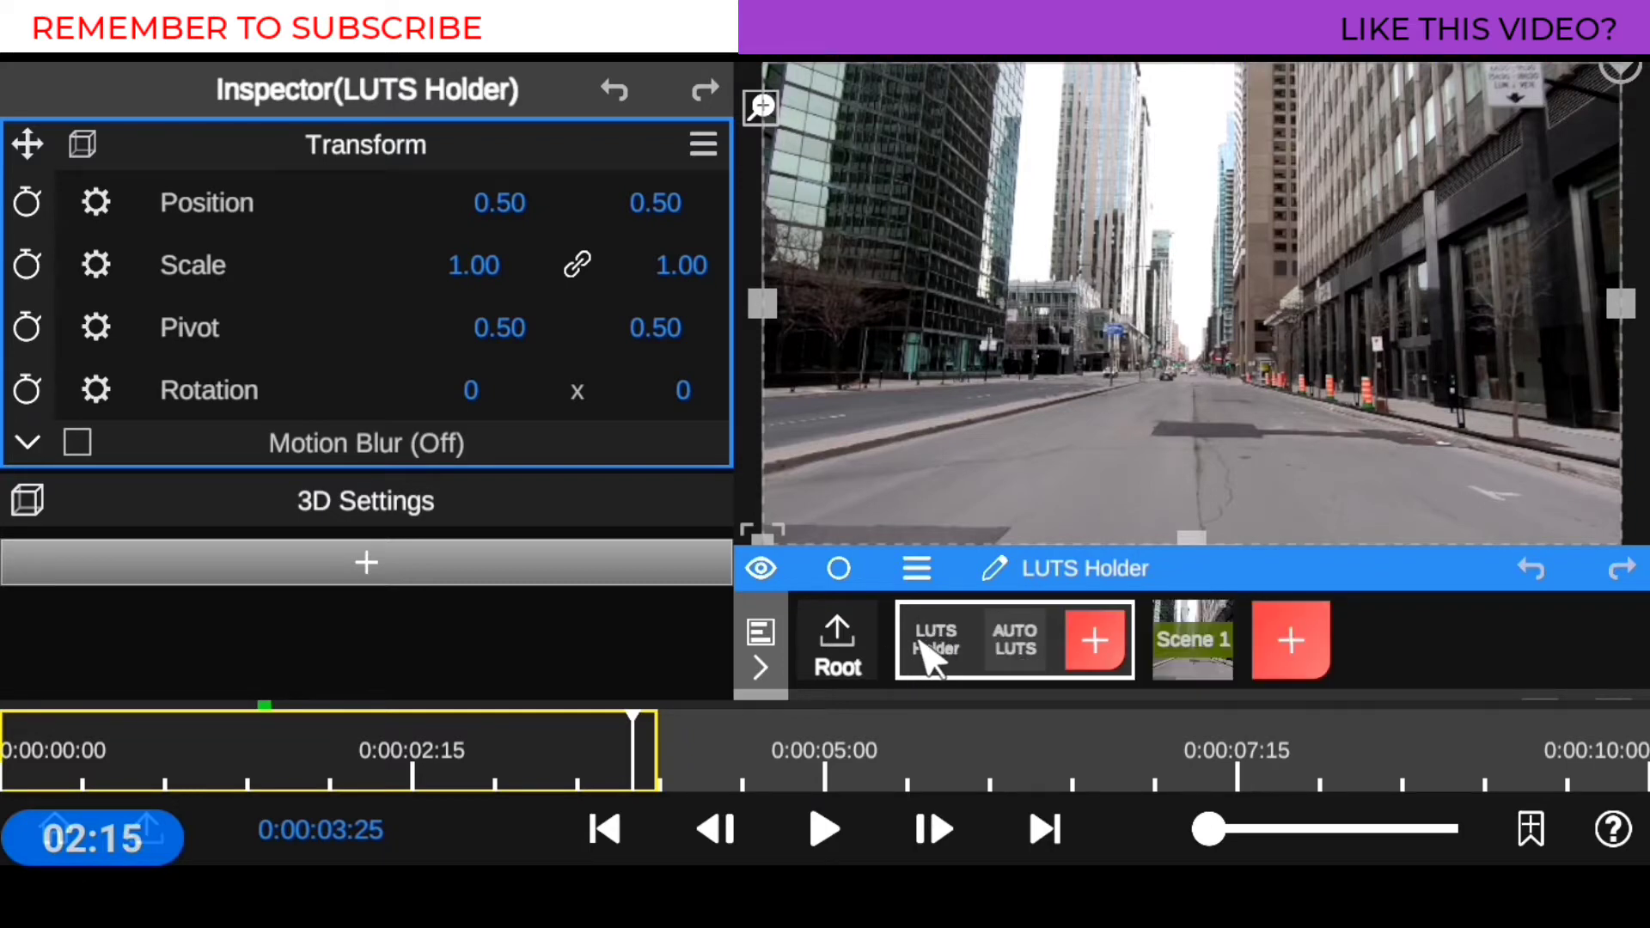
click(1015, 640)
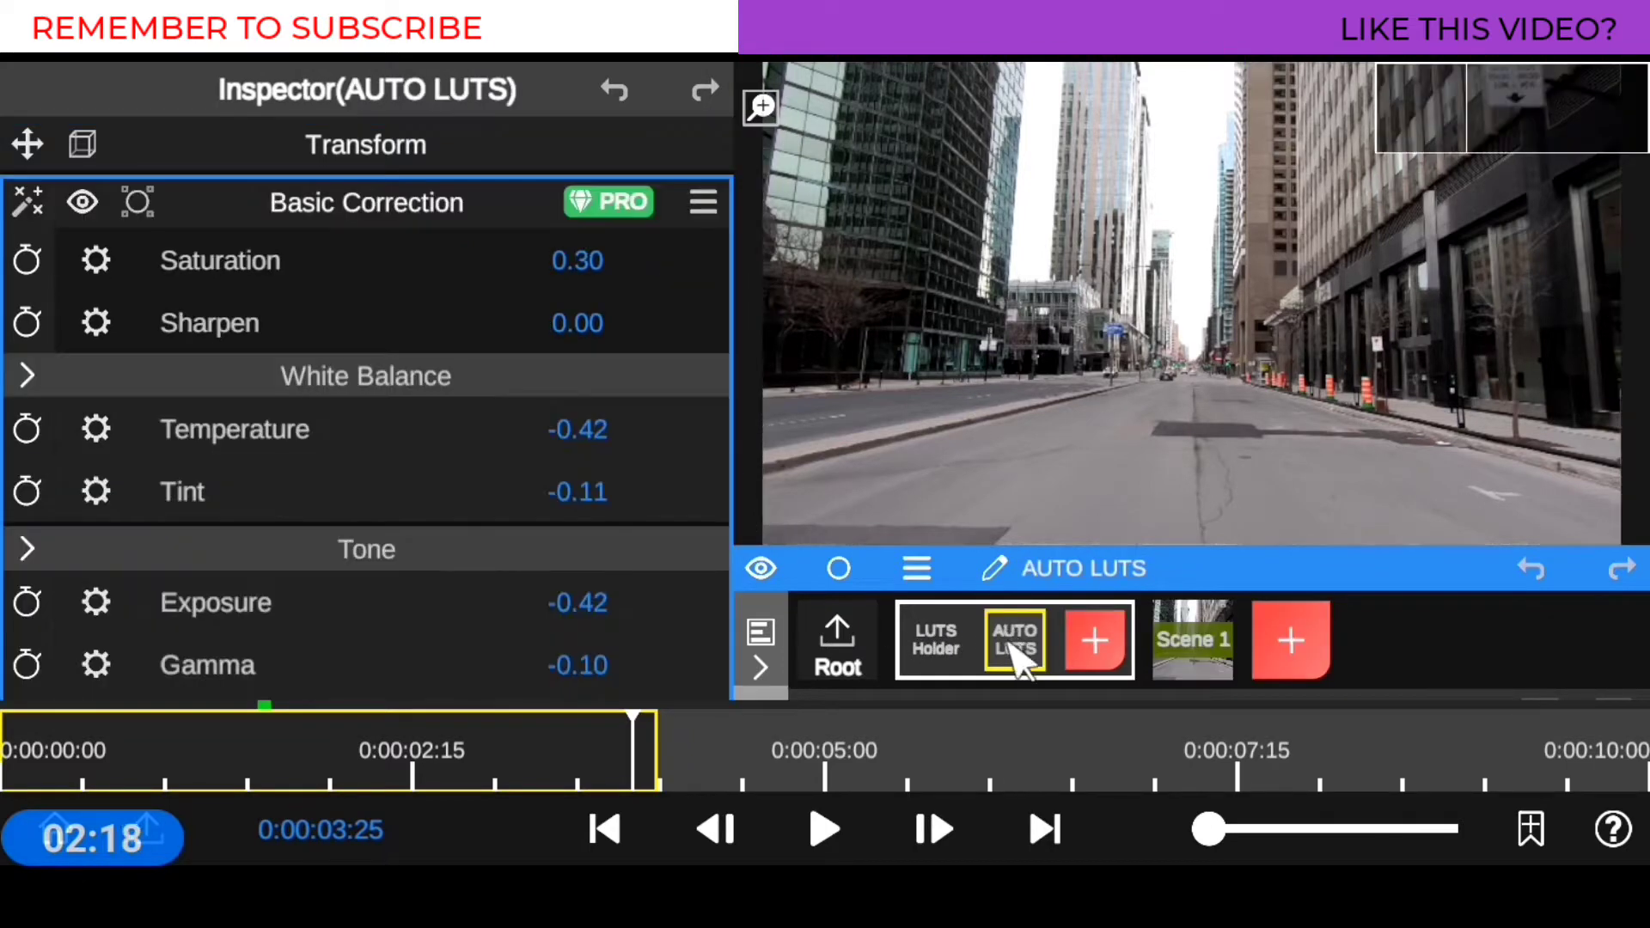
click(939, 653)
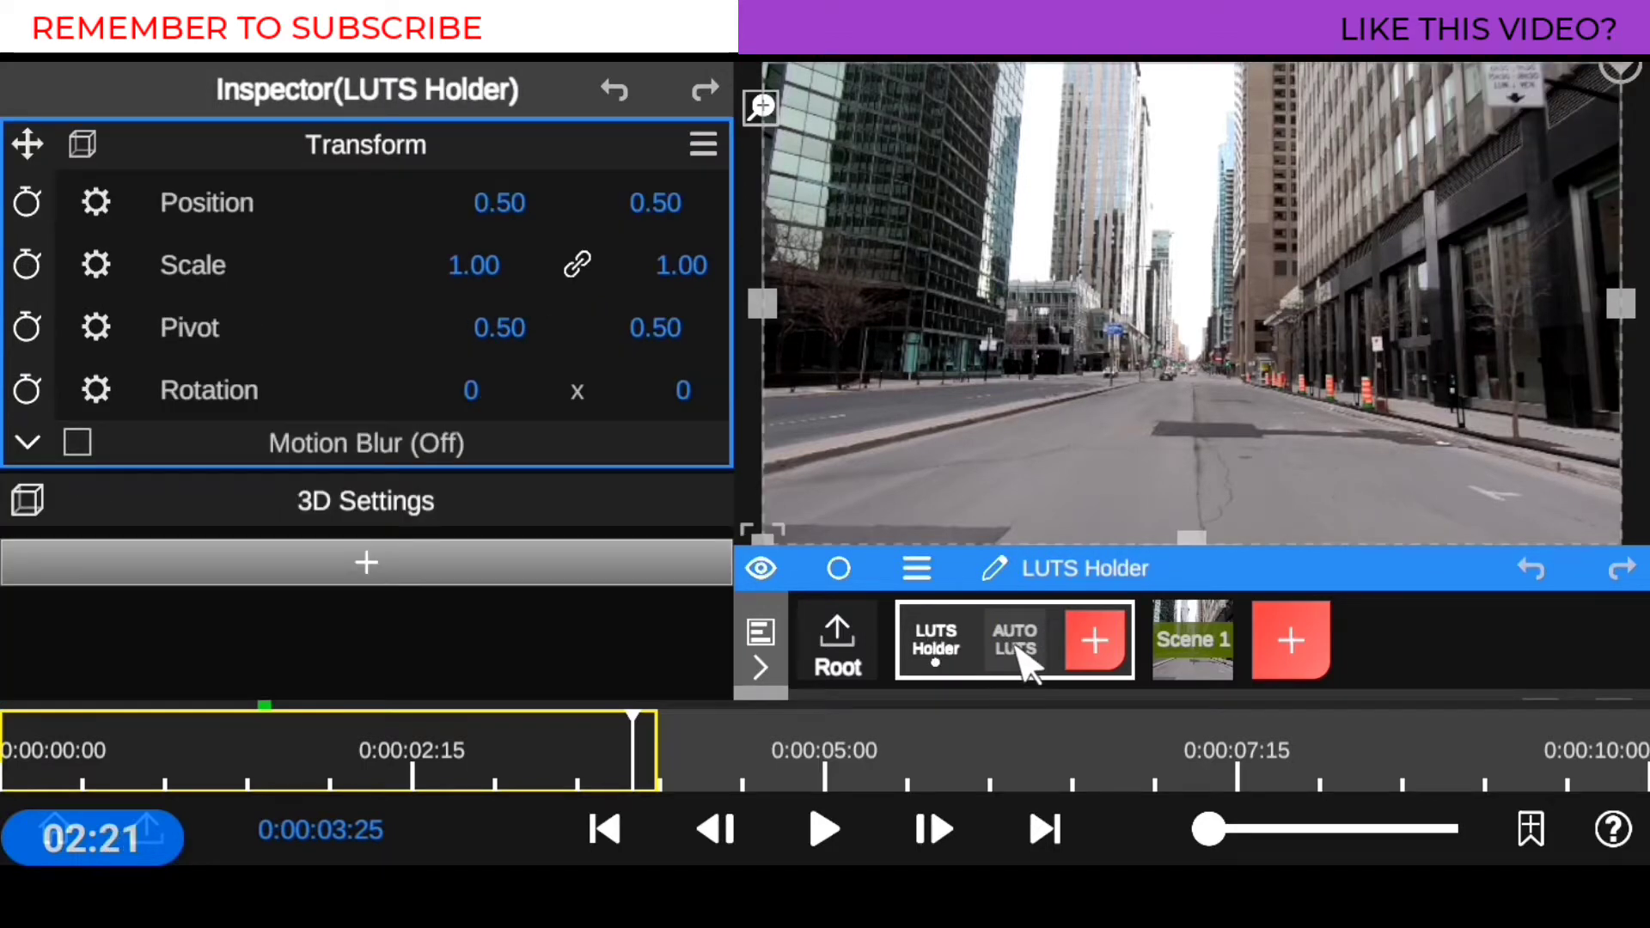
drag(1023, 662, 1220, 653)
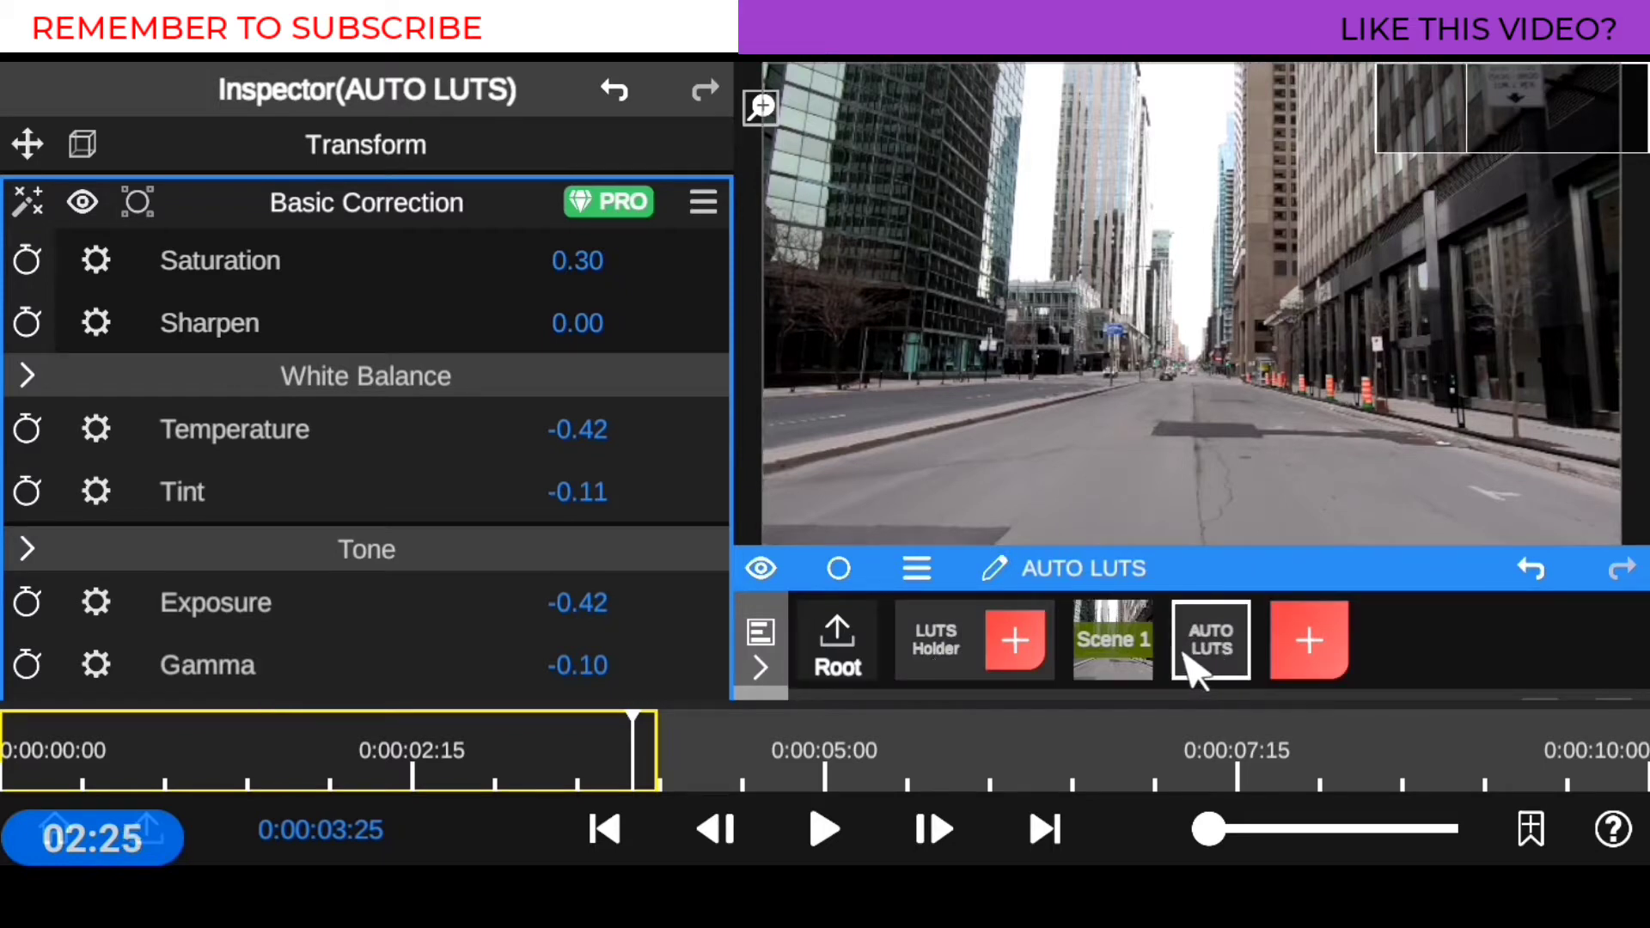
Delete the LUTS Holder group and place AUTO LUTS before Scene 1
click(960, 658)
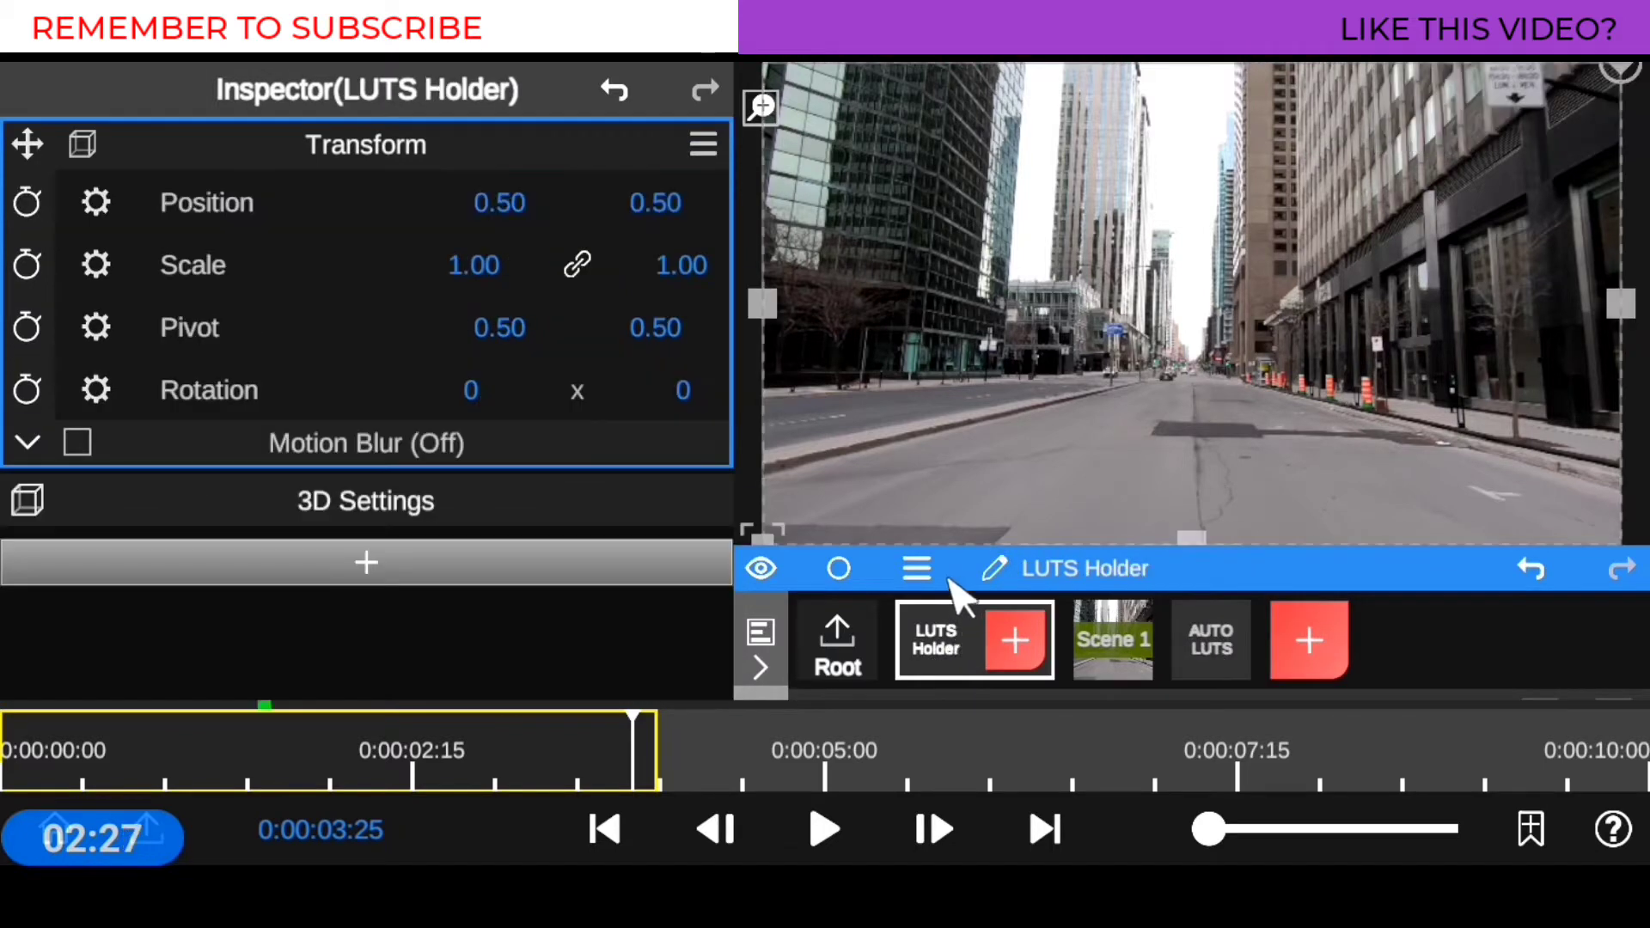
click(916, 568)
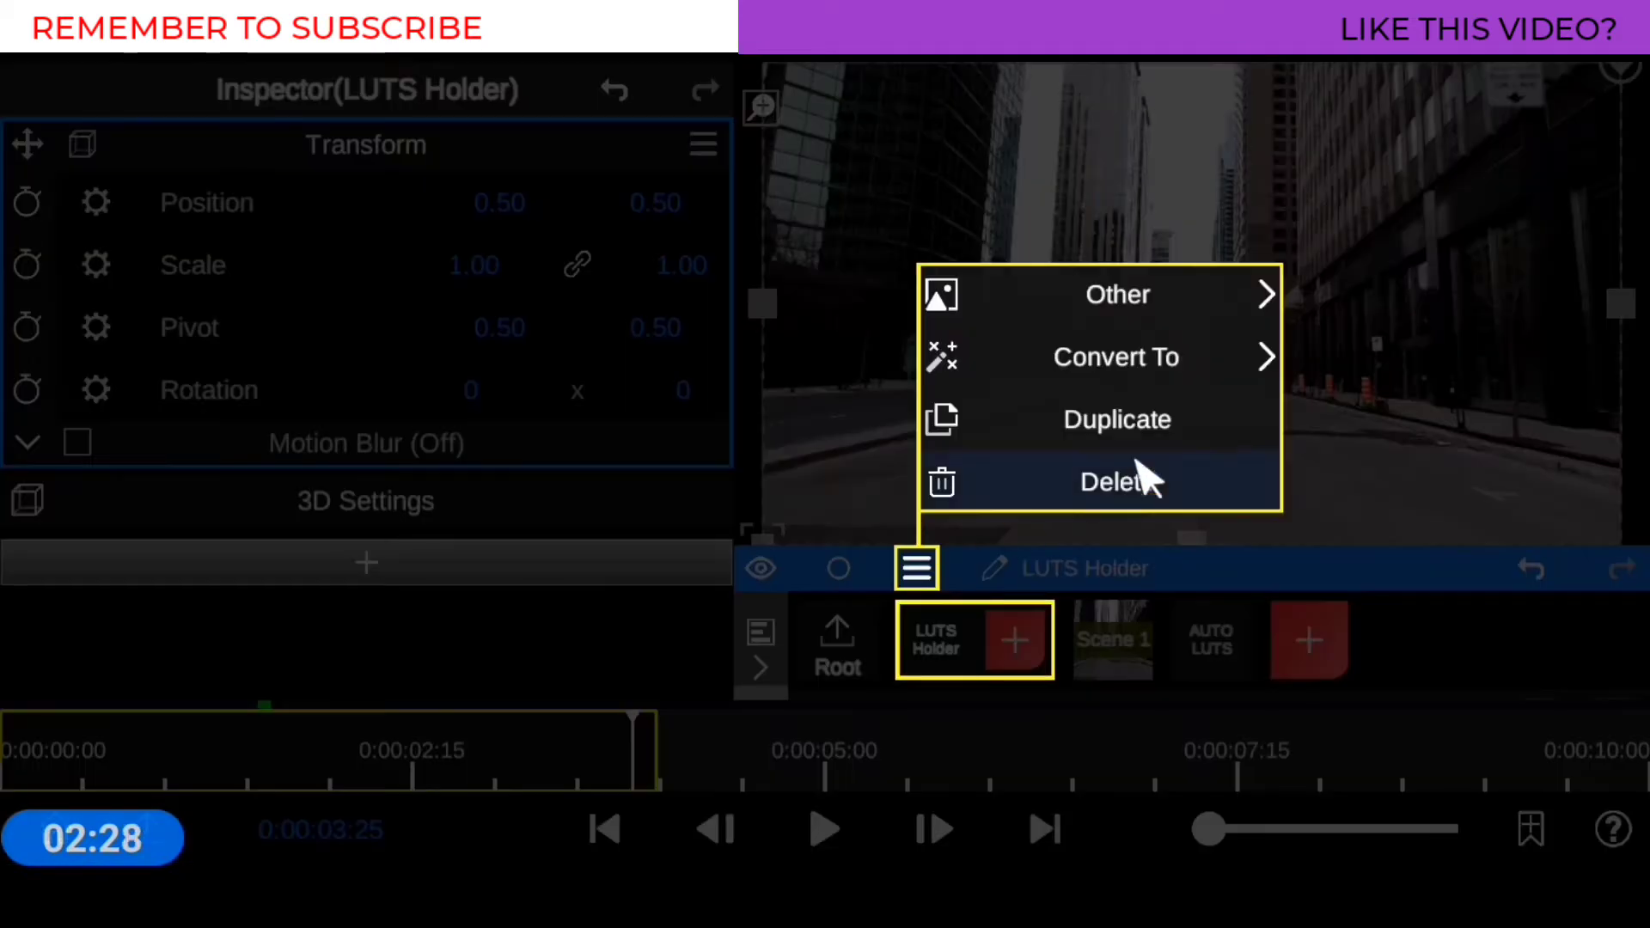
click(1169, 494)
click(1032, 658)
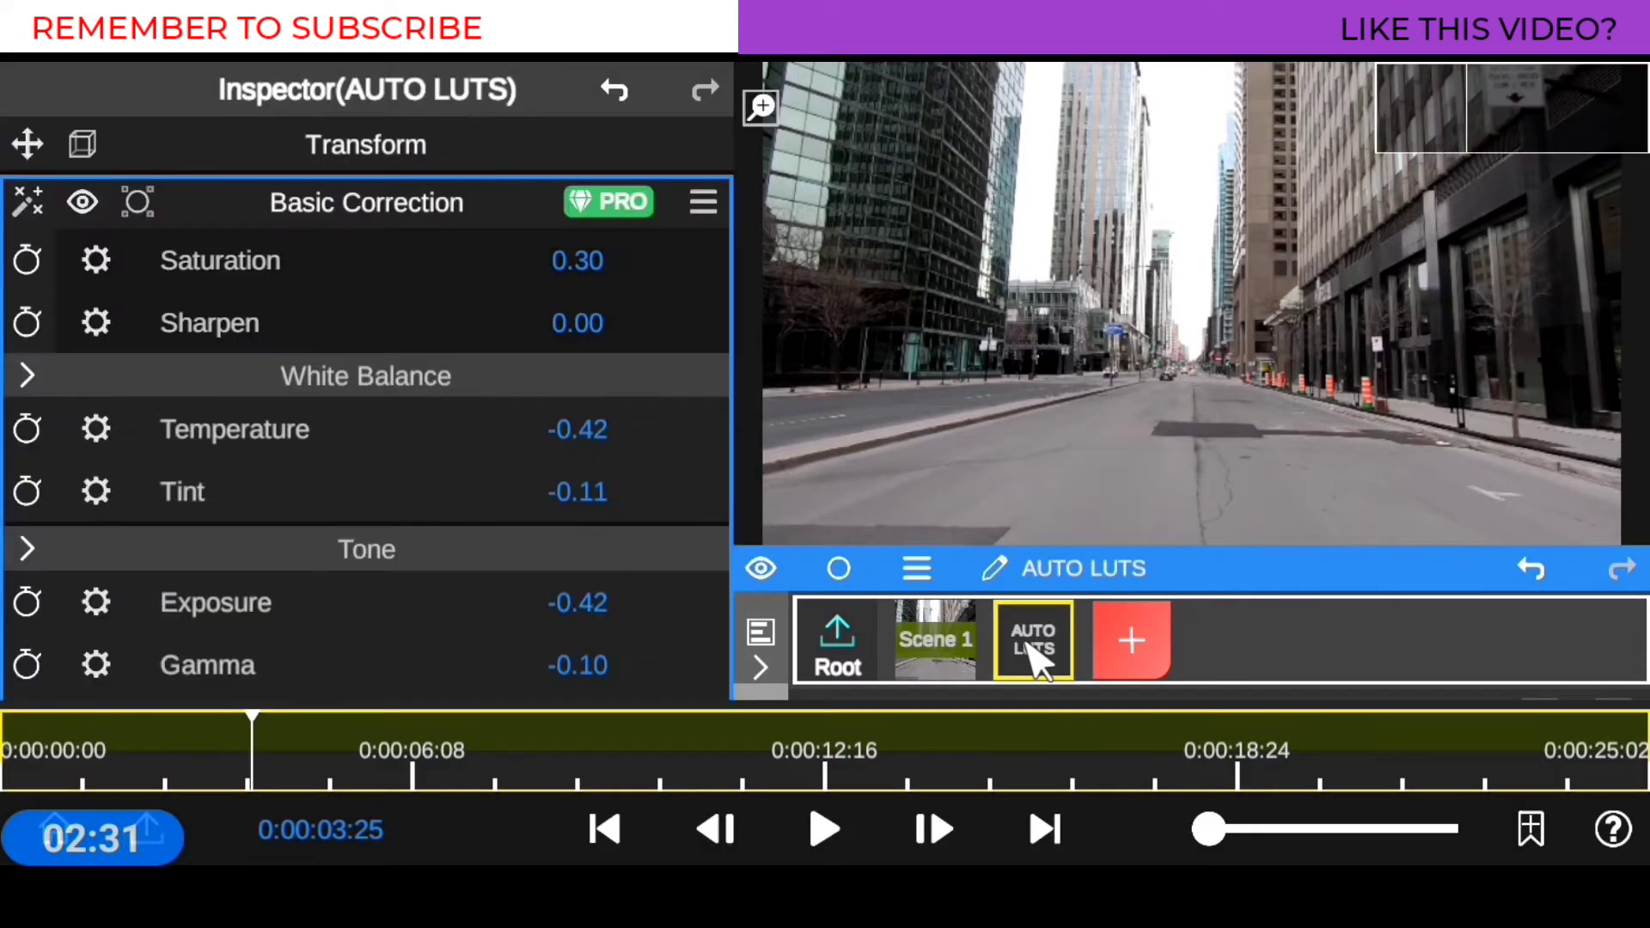
drag(985, 647, 932, 669)
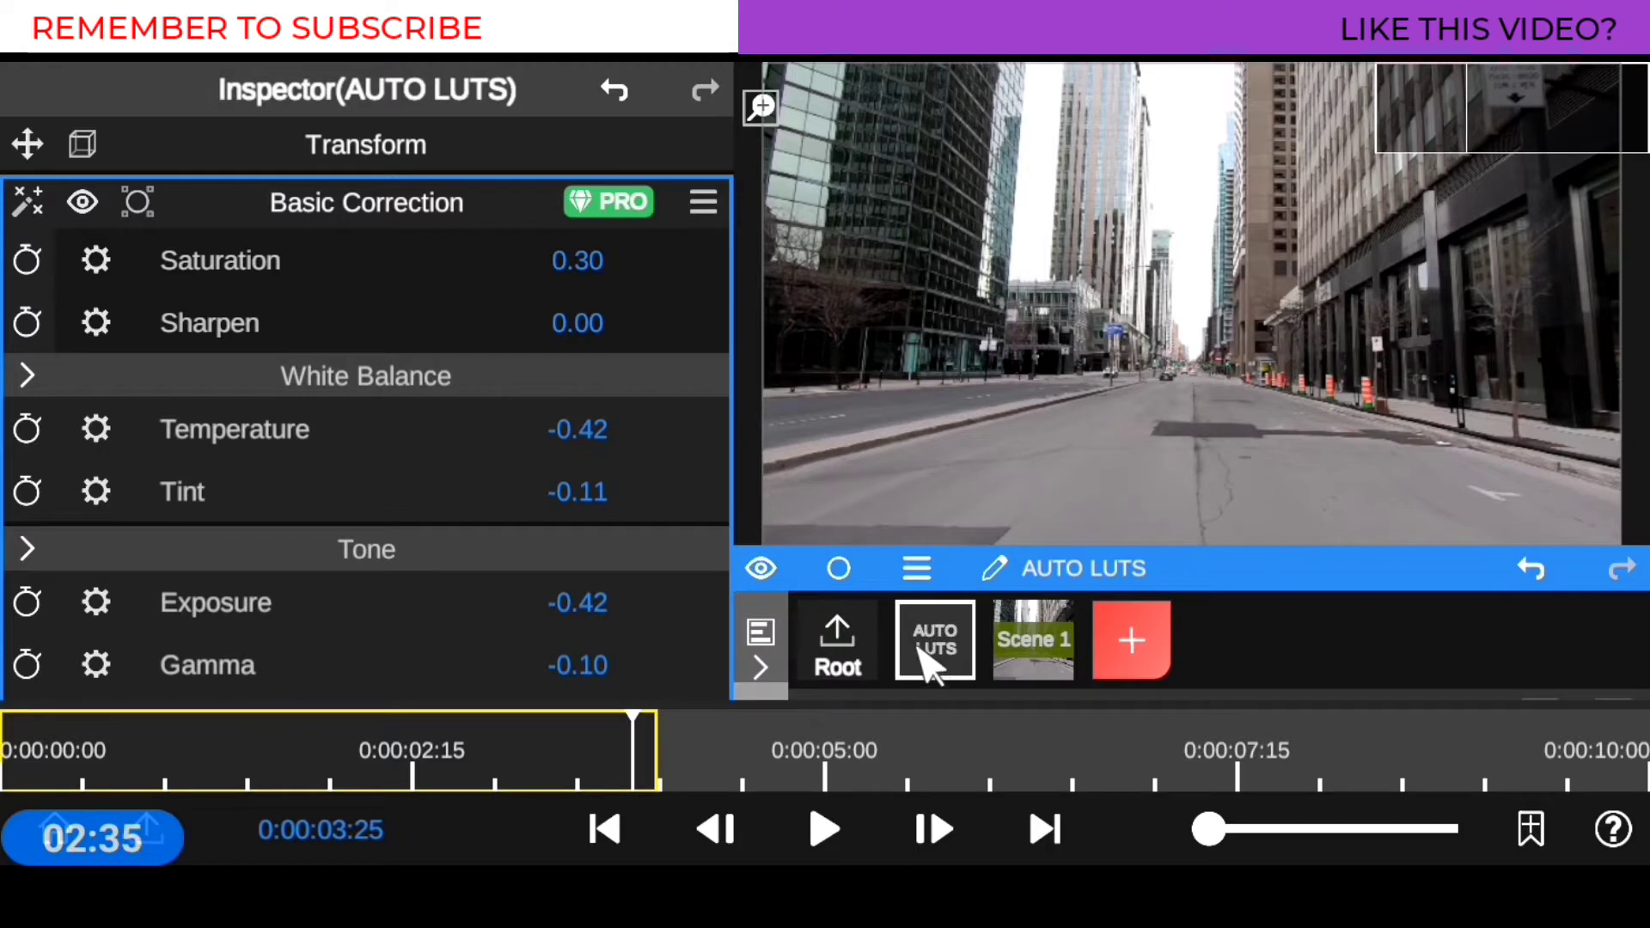
Expand AUTO LUTS and scroll its Basic Correction panel through the Tone values
click(921, 653)
drag(361, 210, 372, 132)
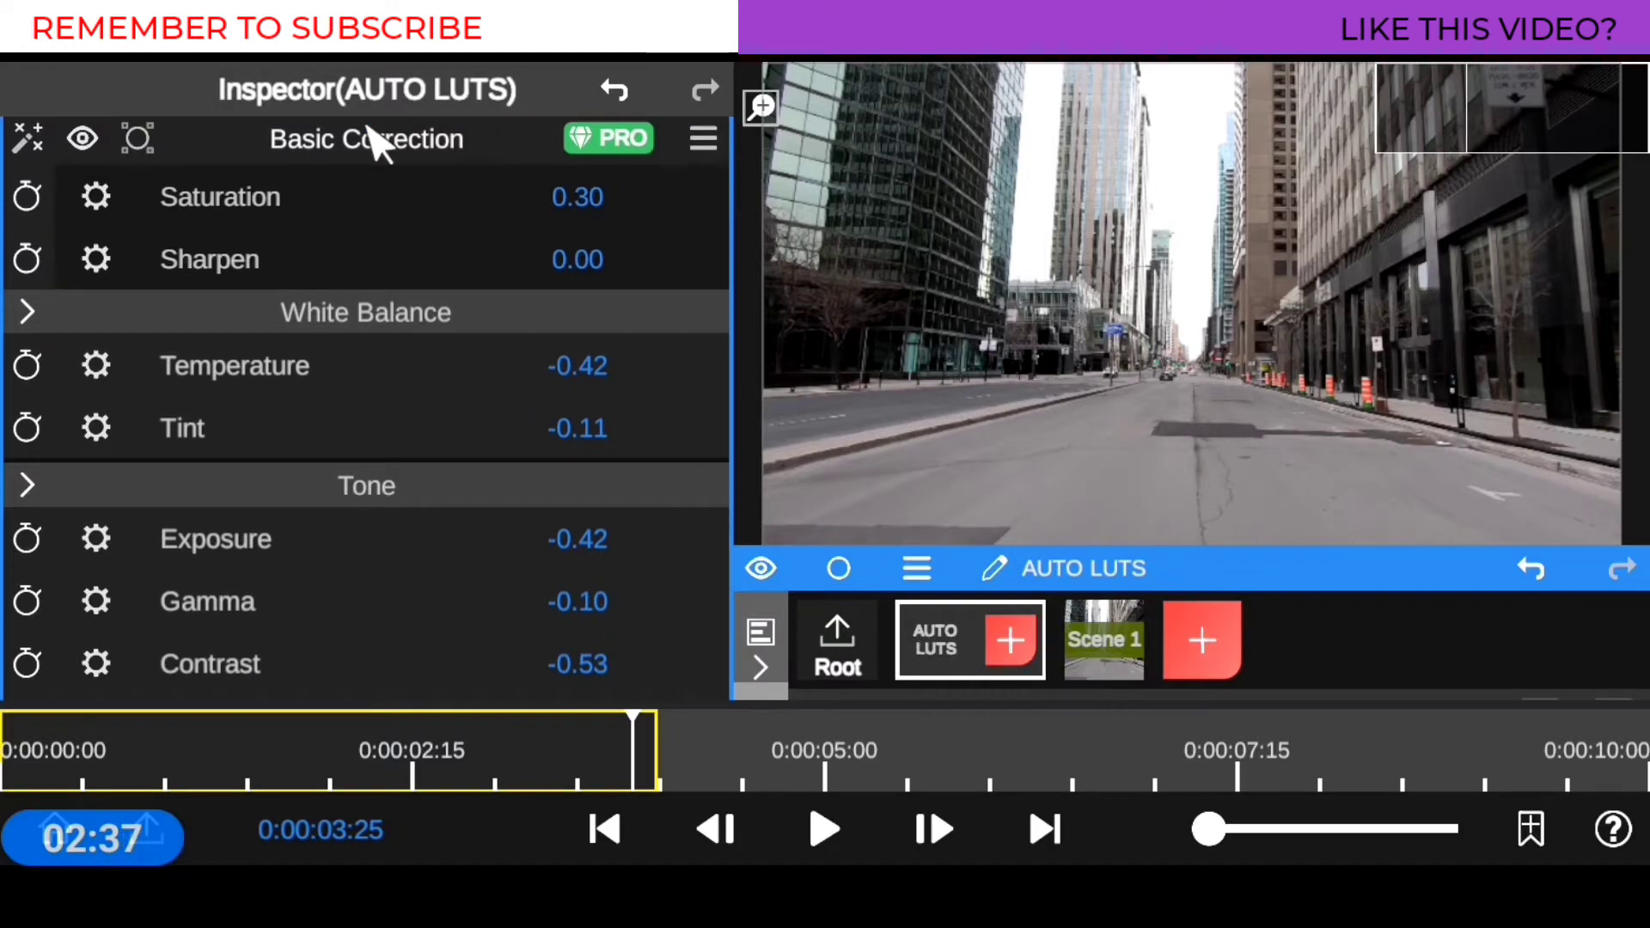
drag(360, 490, 441, 192)
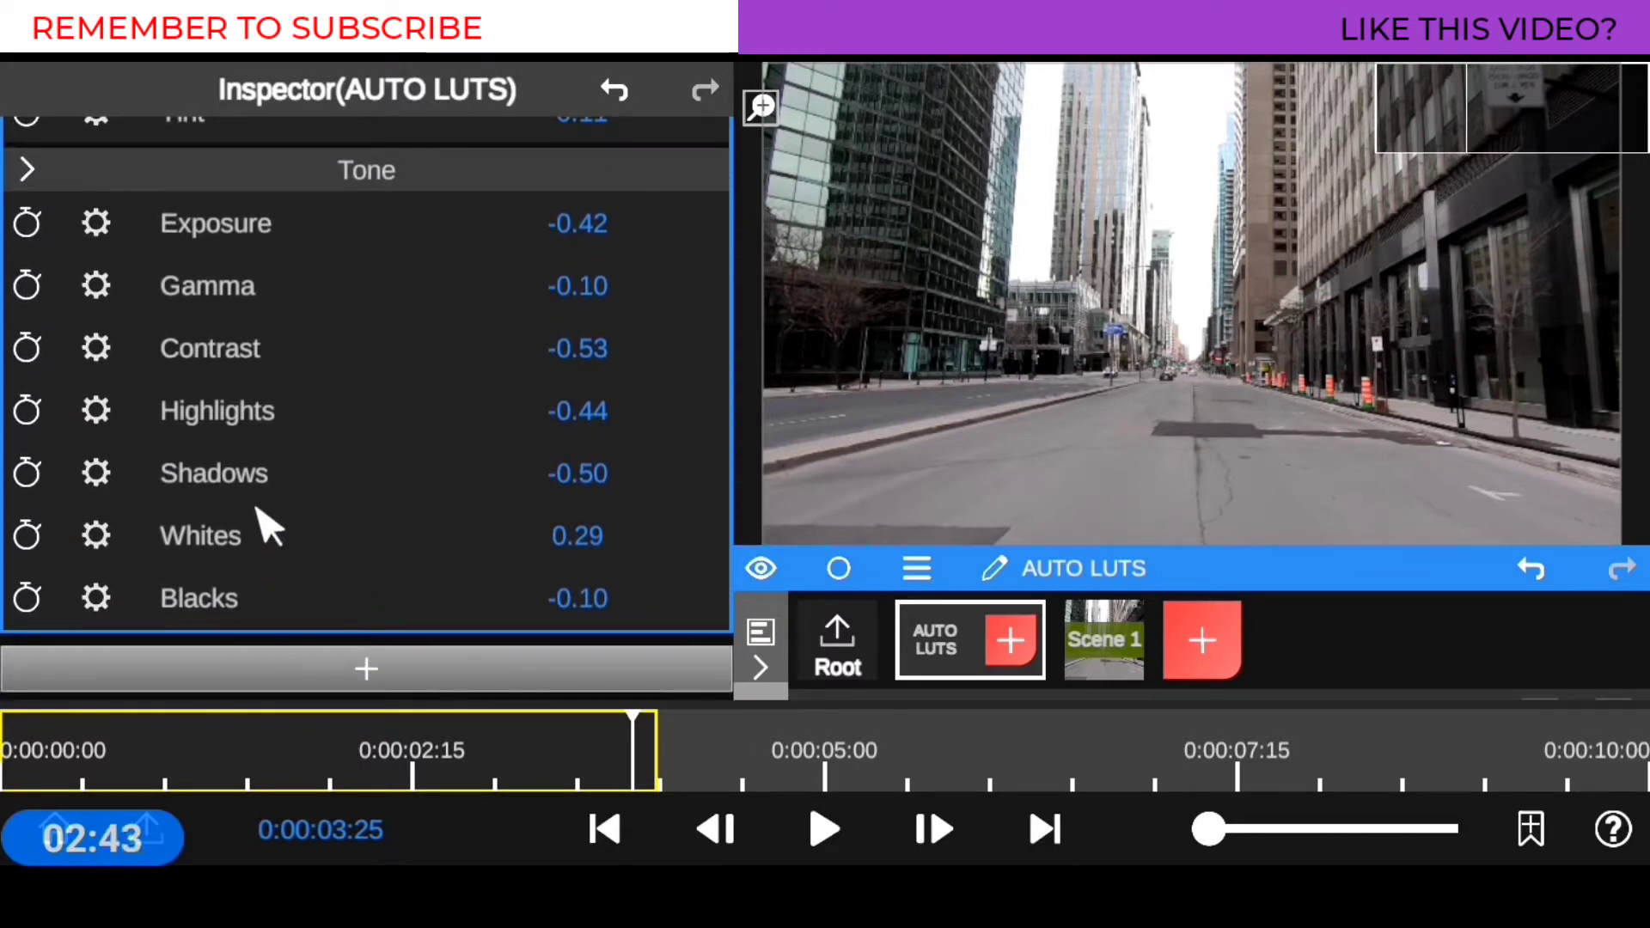
drag(382, 215, 424, 516)
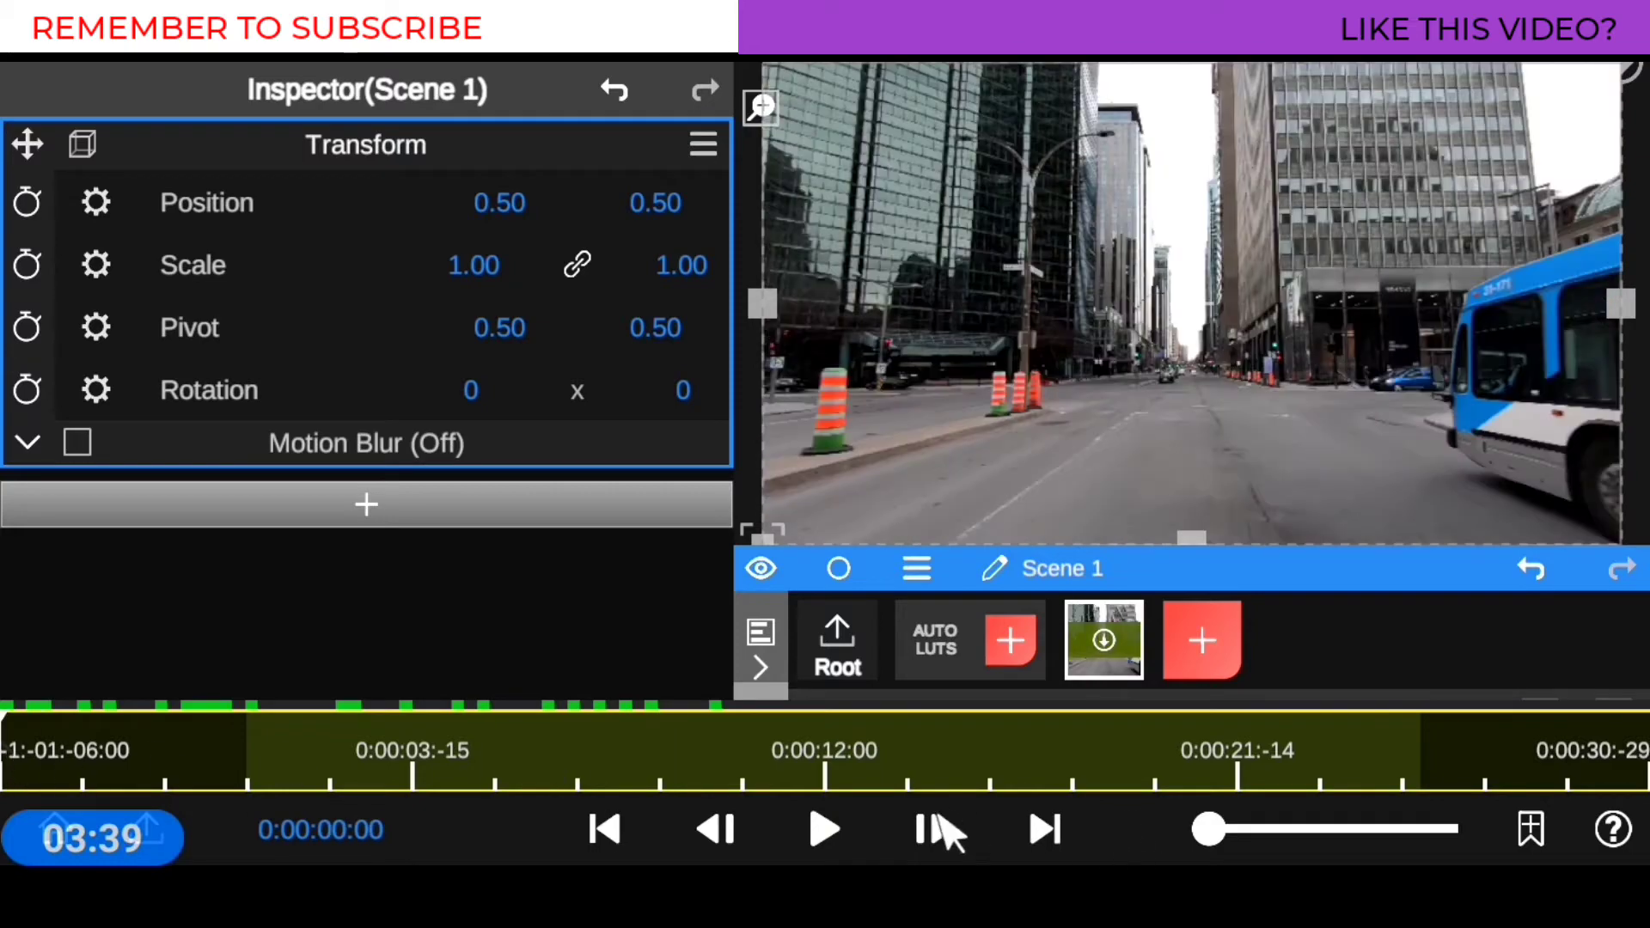
Place Scene 1 right after AUTO LUTS, then rewind to 0:00:00:00 and play the preview
click(838, 826)
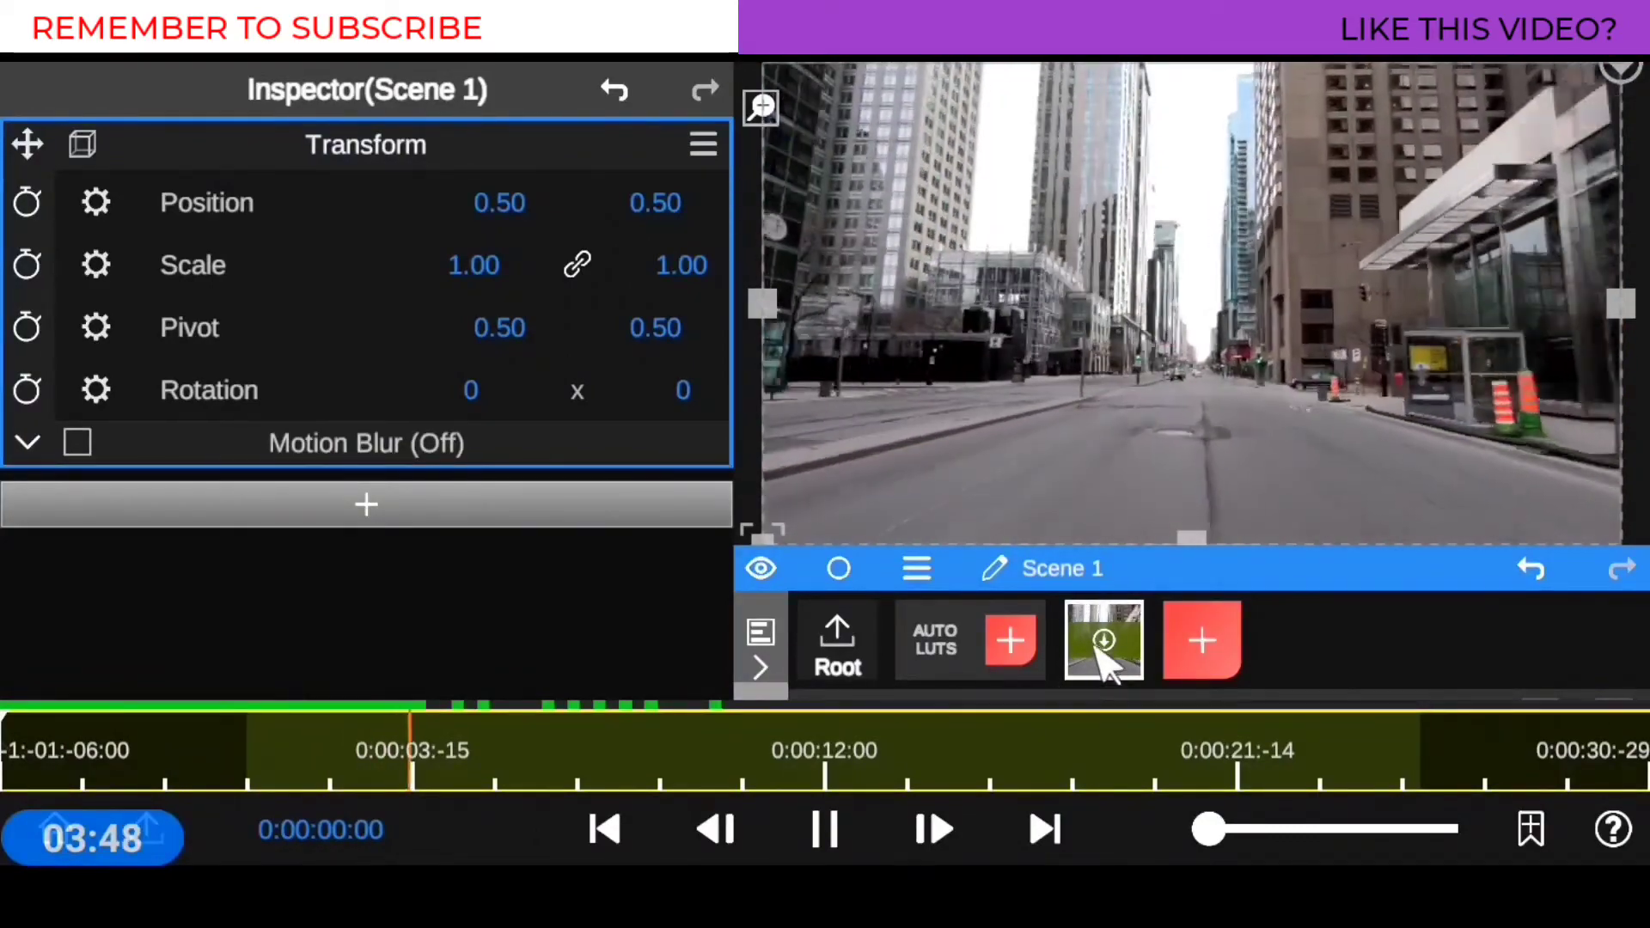
drag(1104, 662, 968, 673)
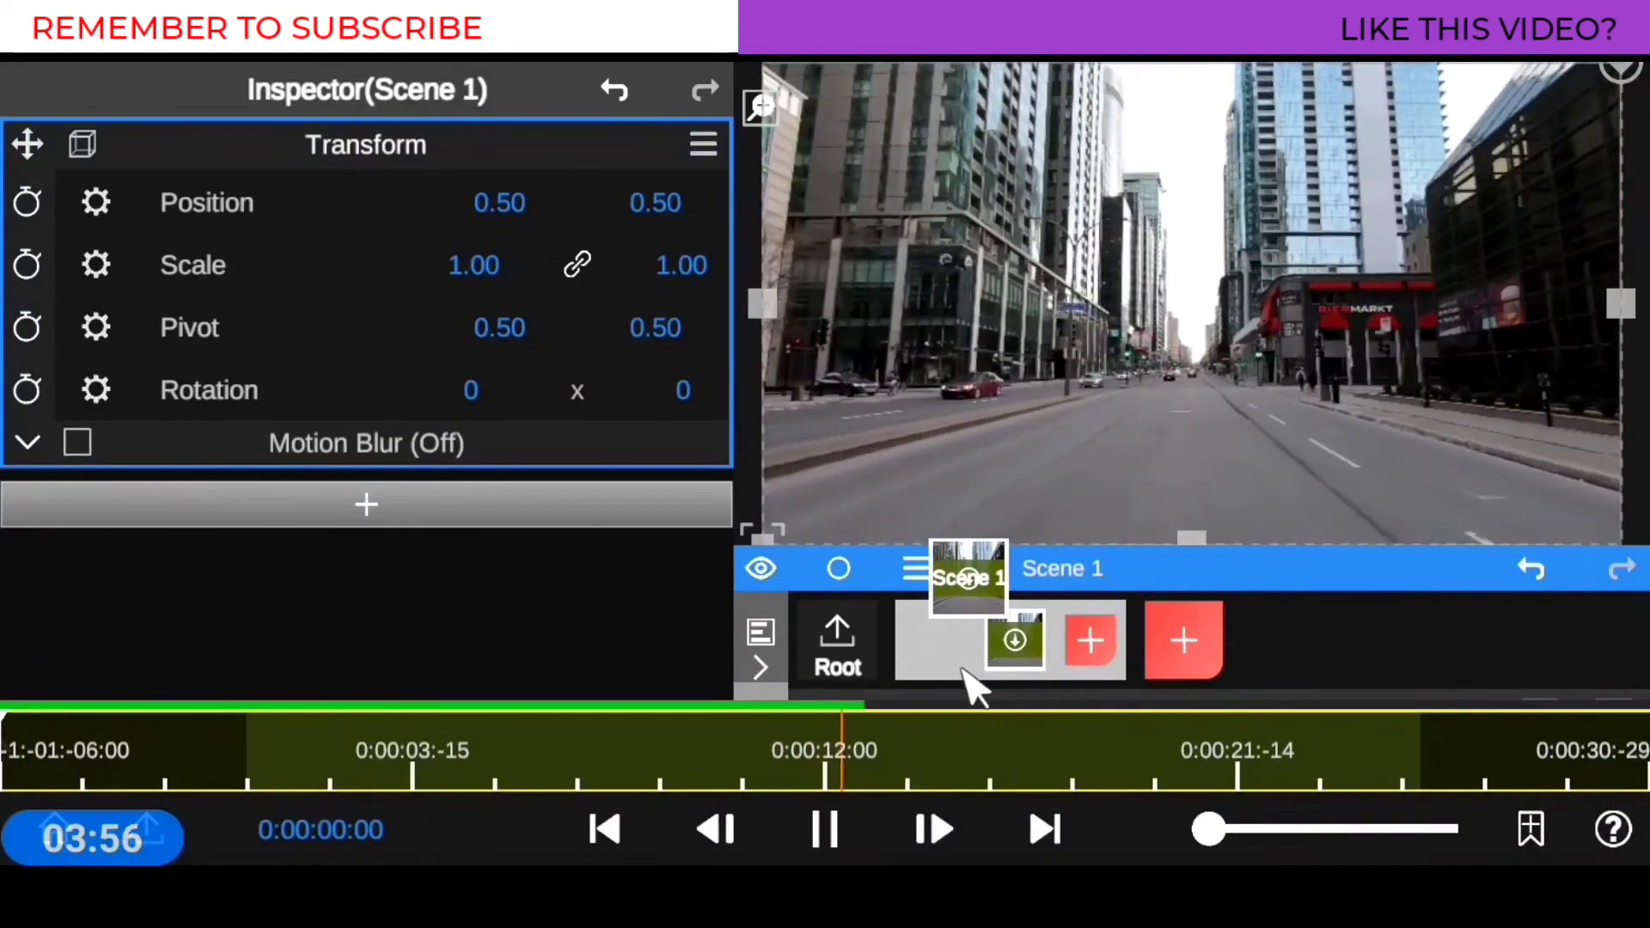
drag(988, 670, 999, 679)
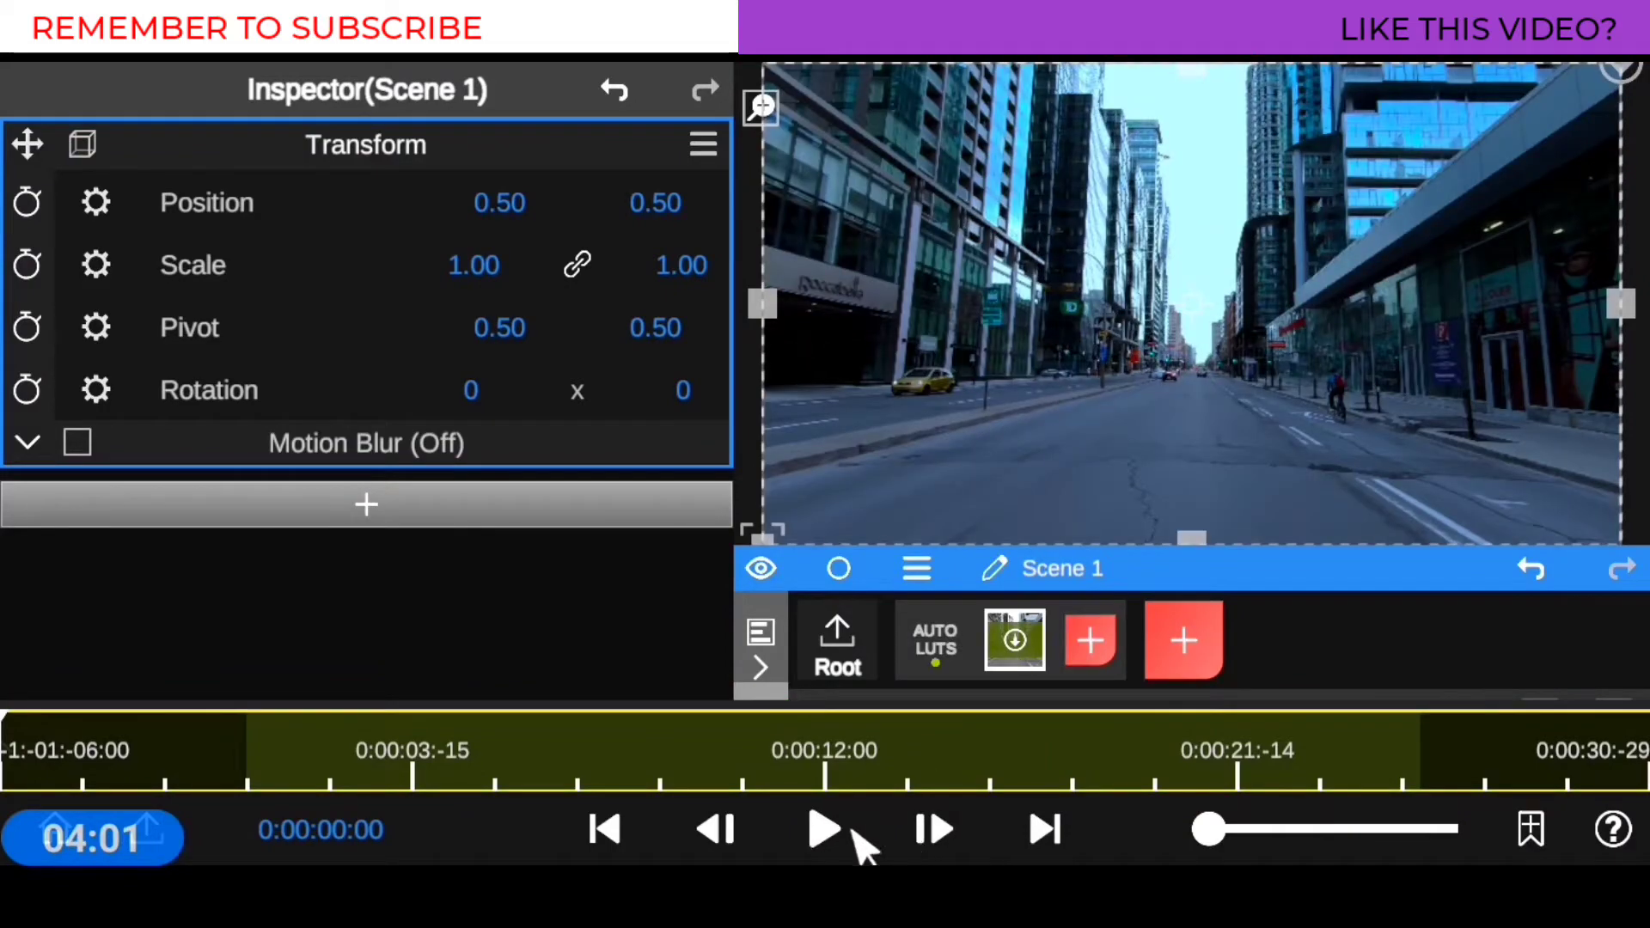
drag(825, 787, 69, 757)
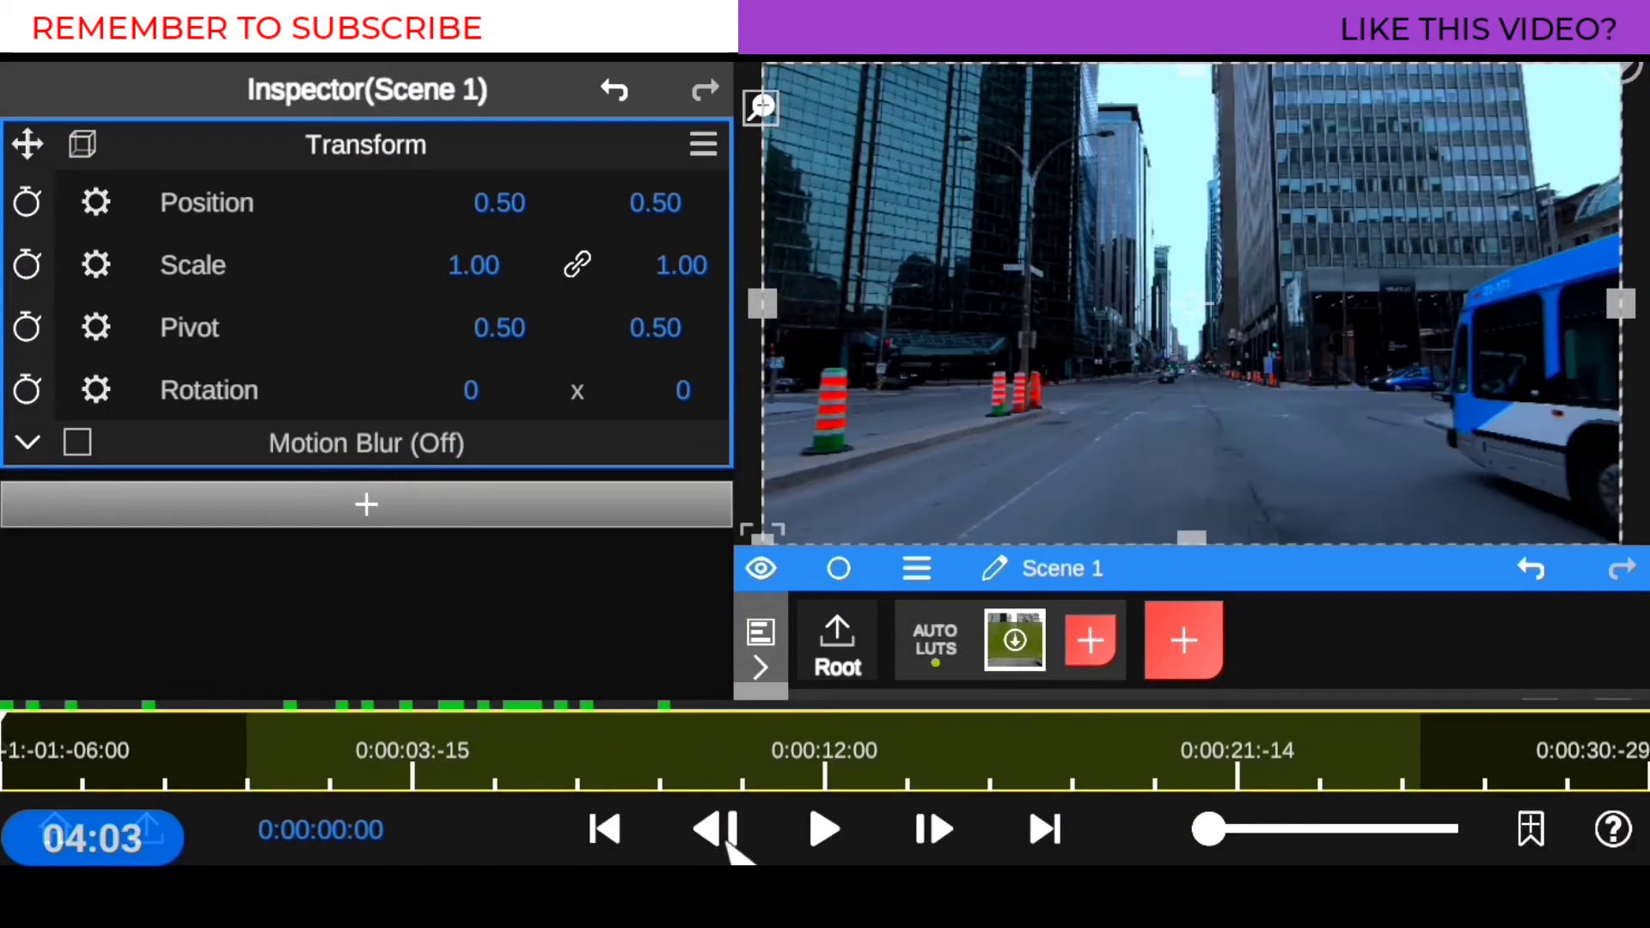
click(824, 830)
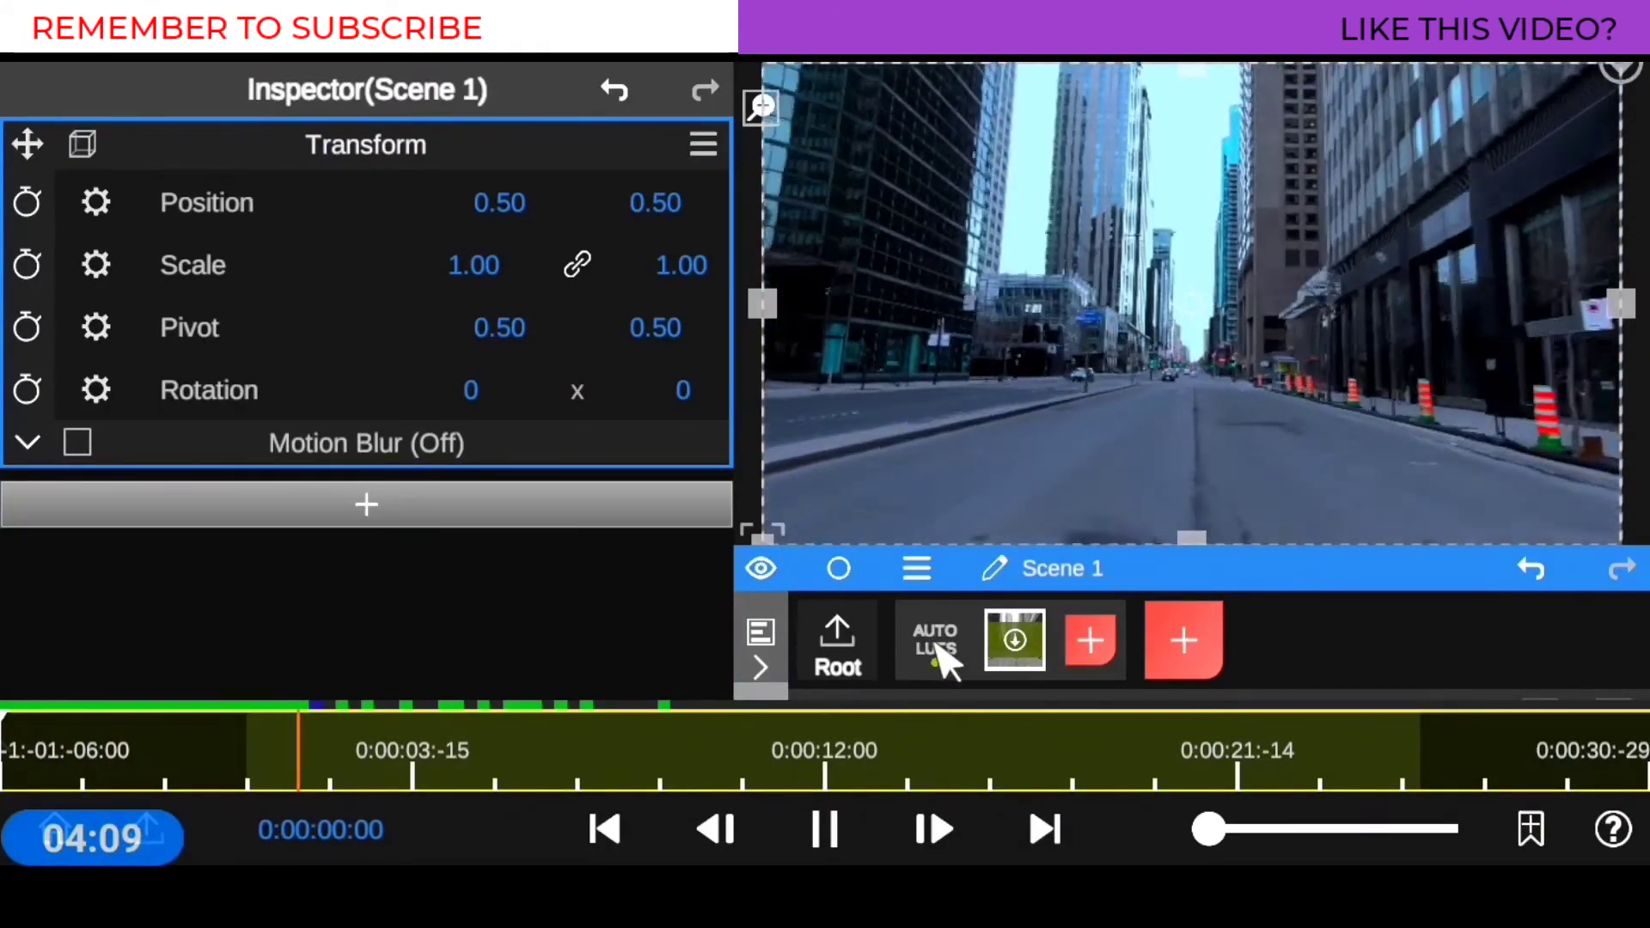
Review AUTO LUTS' Basic Correction values, play to 0:00:20:01, then pull Scene 1 out of AUTO LUTS
click(939, 652)
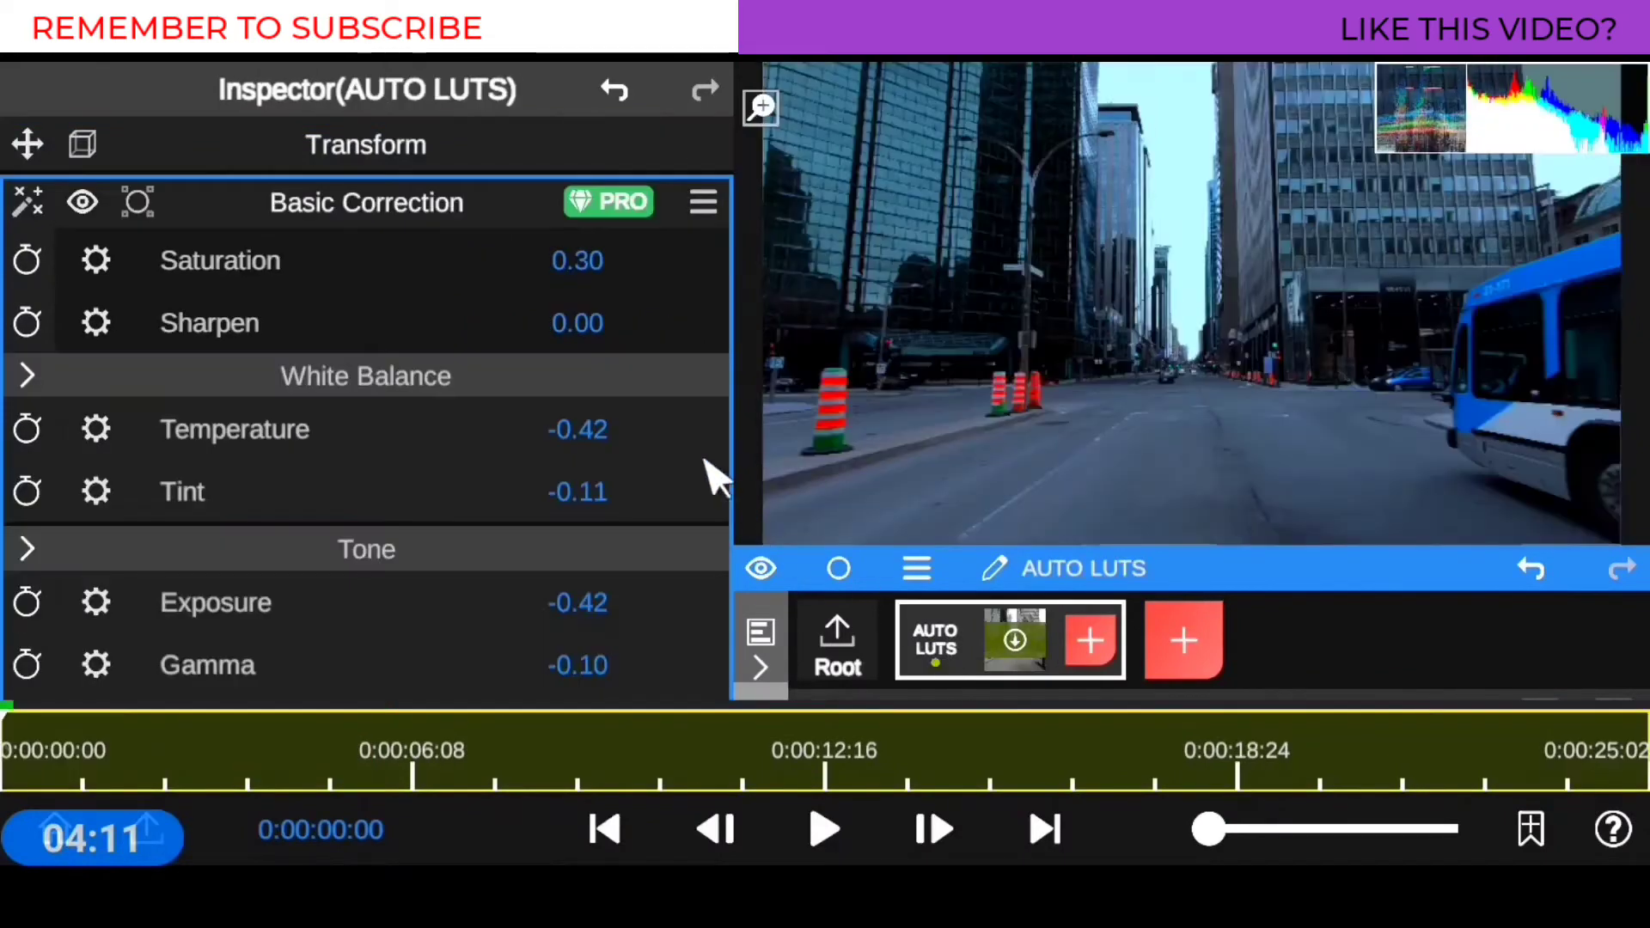
drag(412, 580, 477, 207)
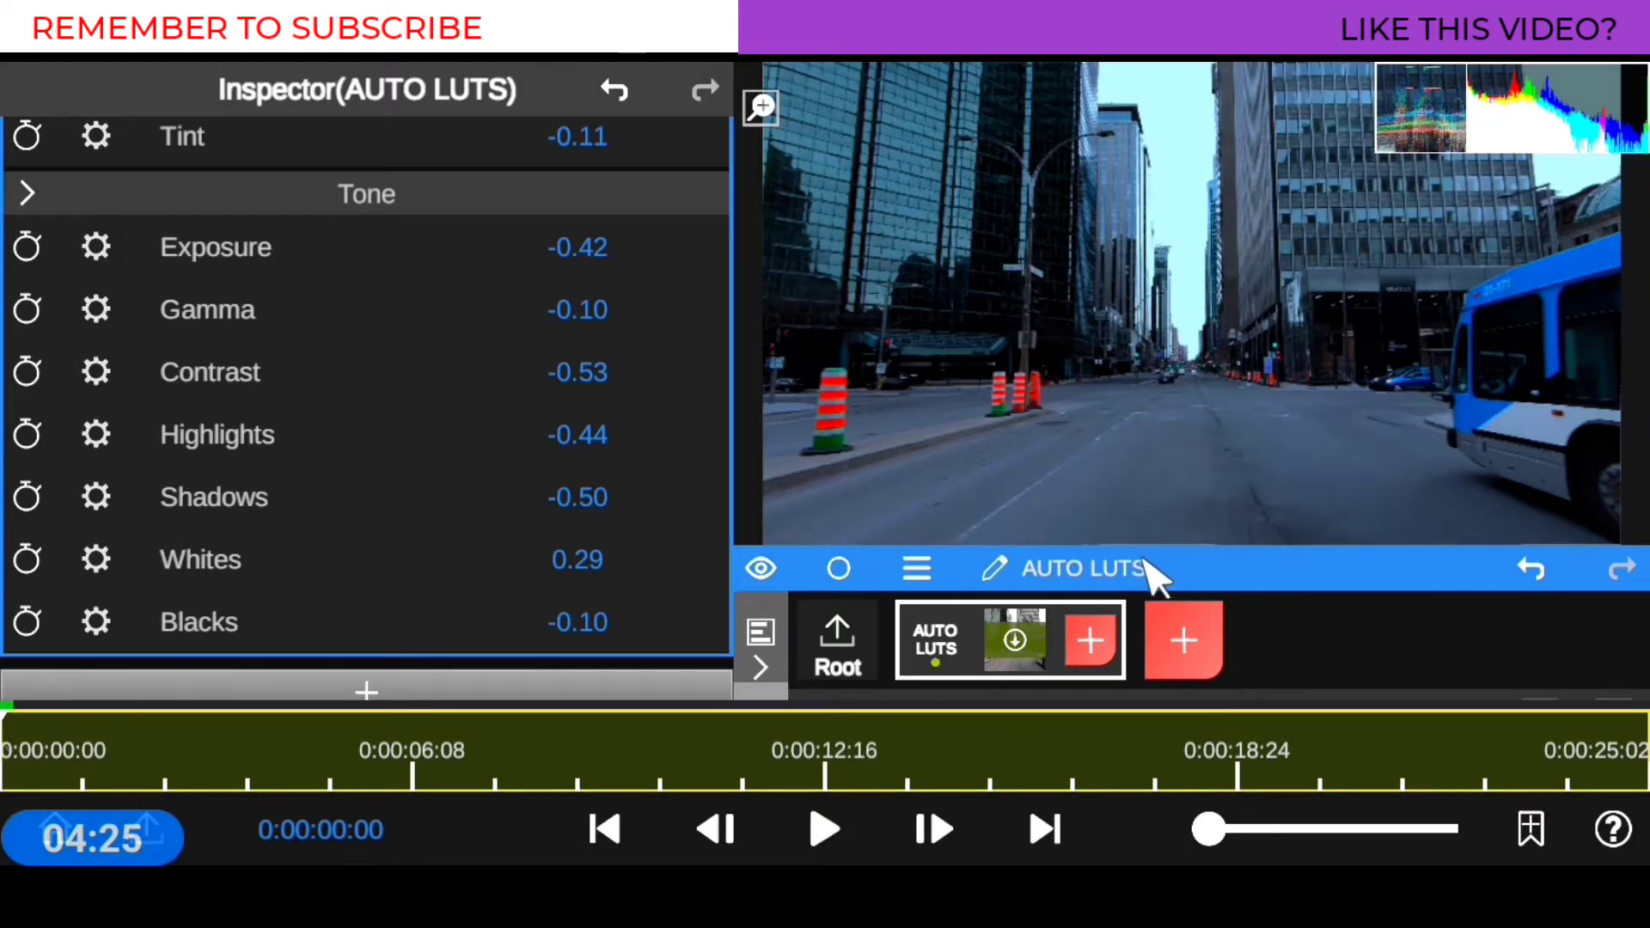
mouse_move(1147, 567)
mouse_down()
mouse_move(1153, 520)
mouse_move(1172, 578)
mouse_up()
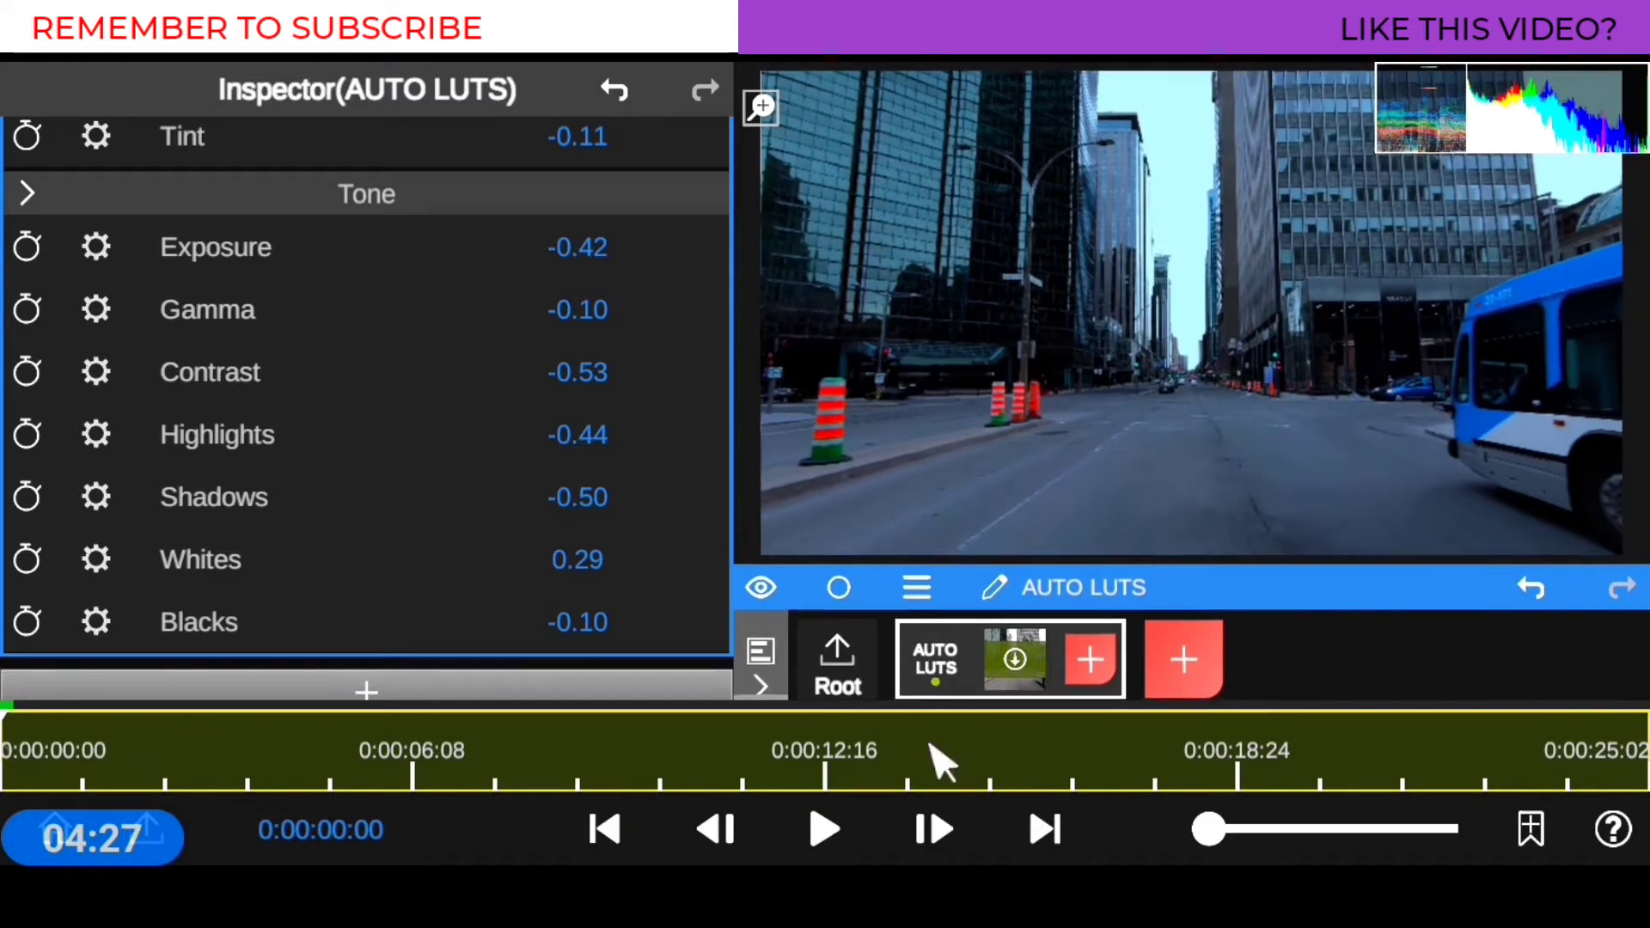
click(841, 836)
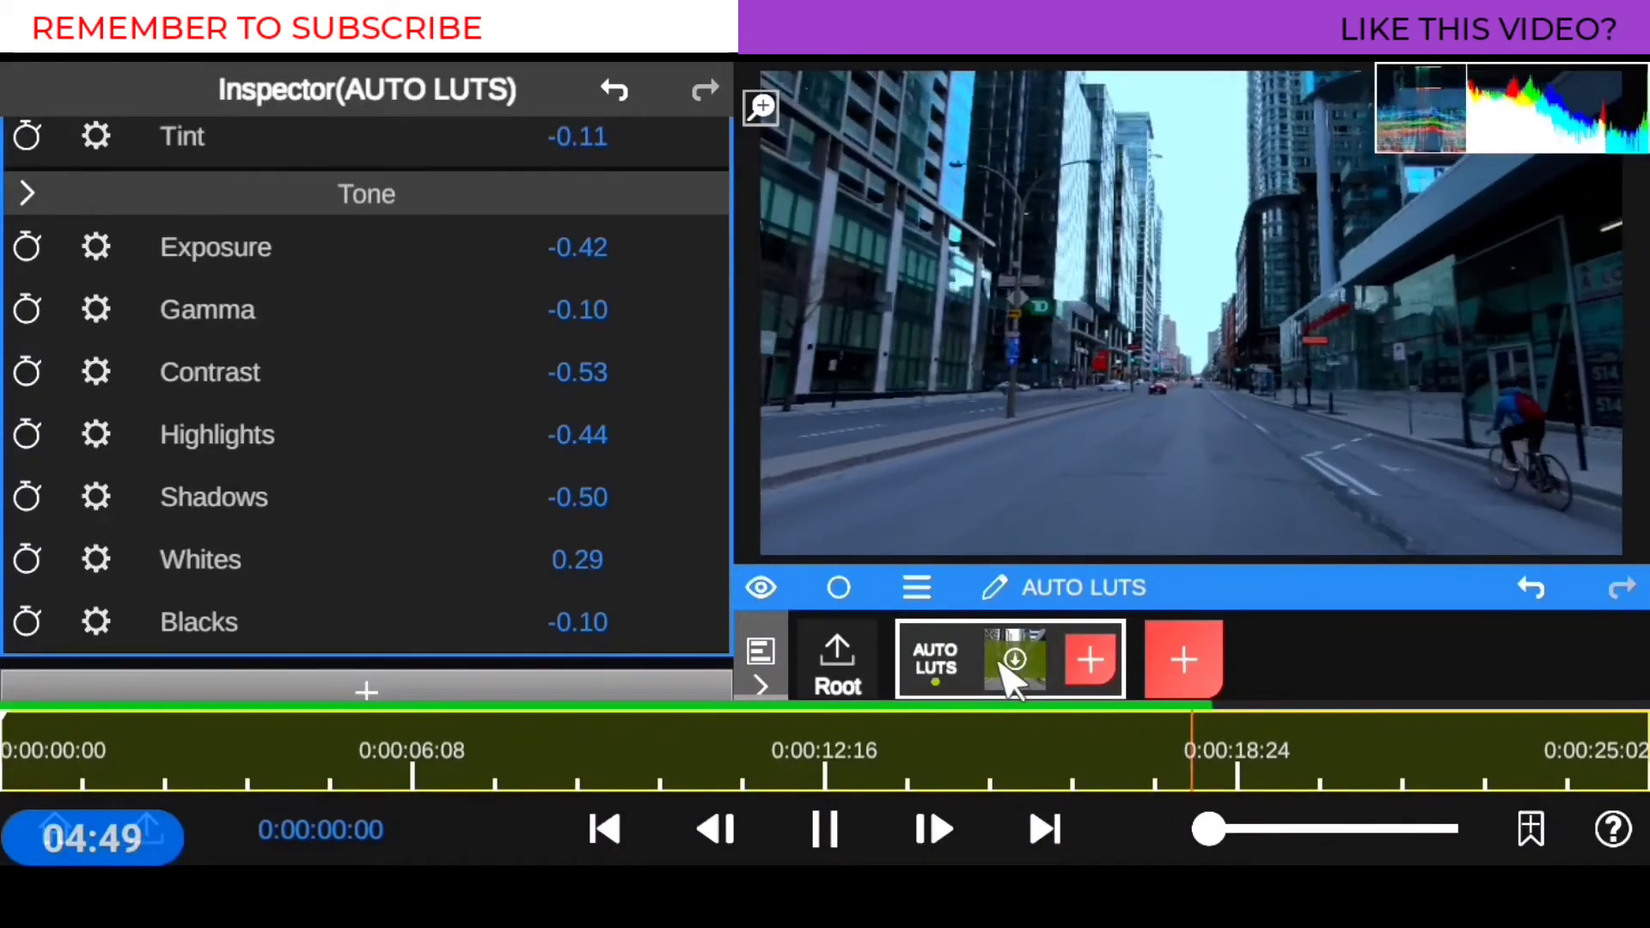
click(825, 829)
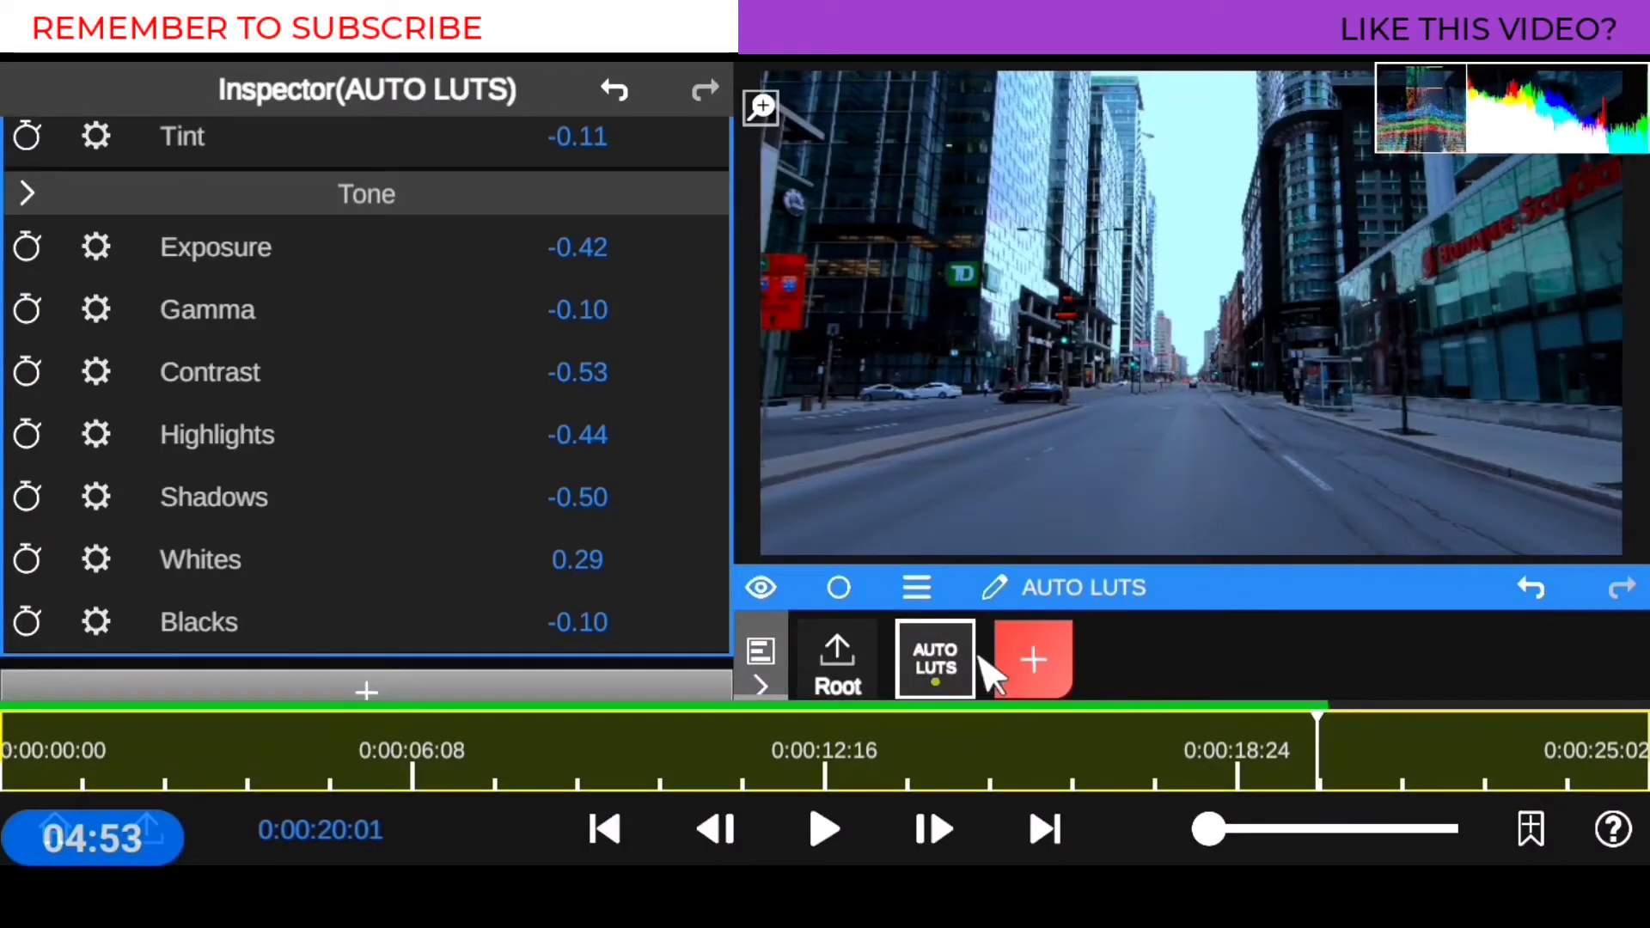
drag(1025, 675, 1324, 692)
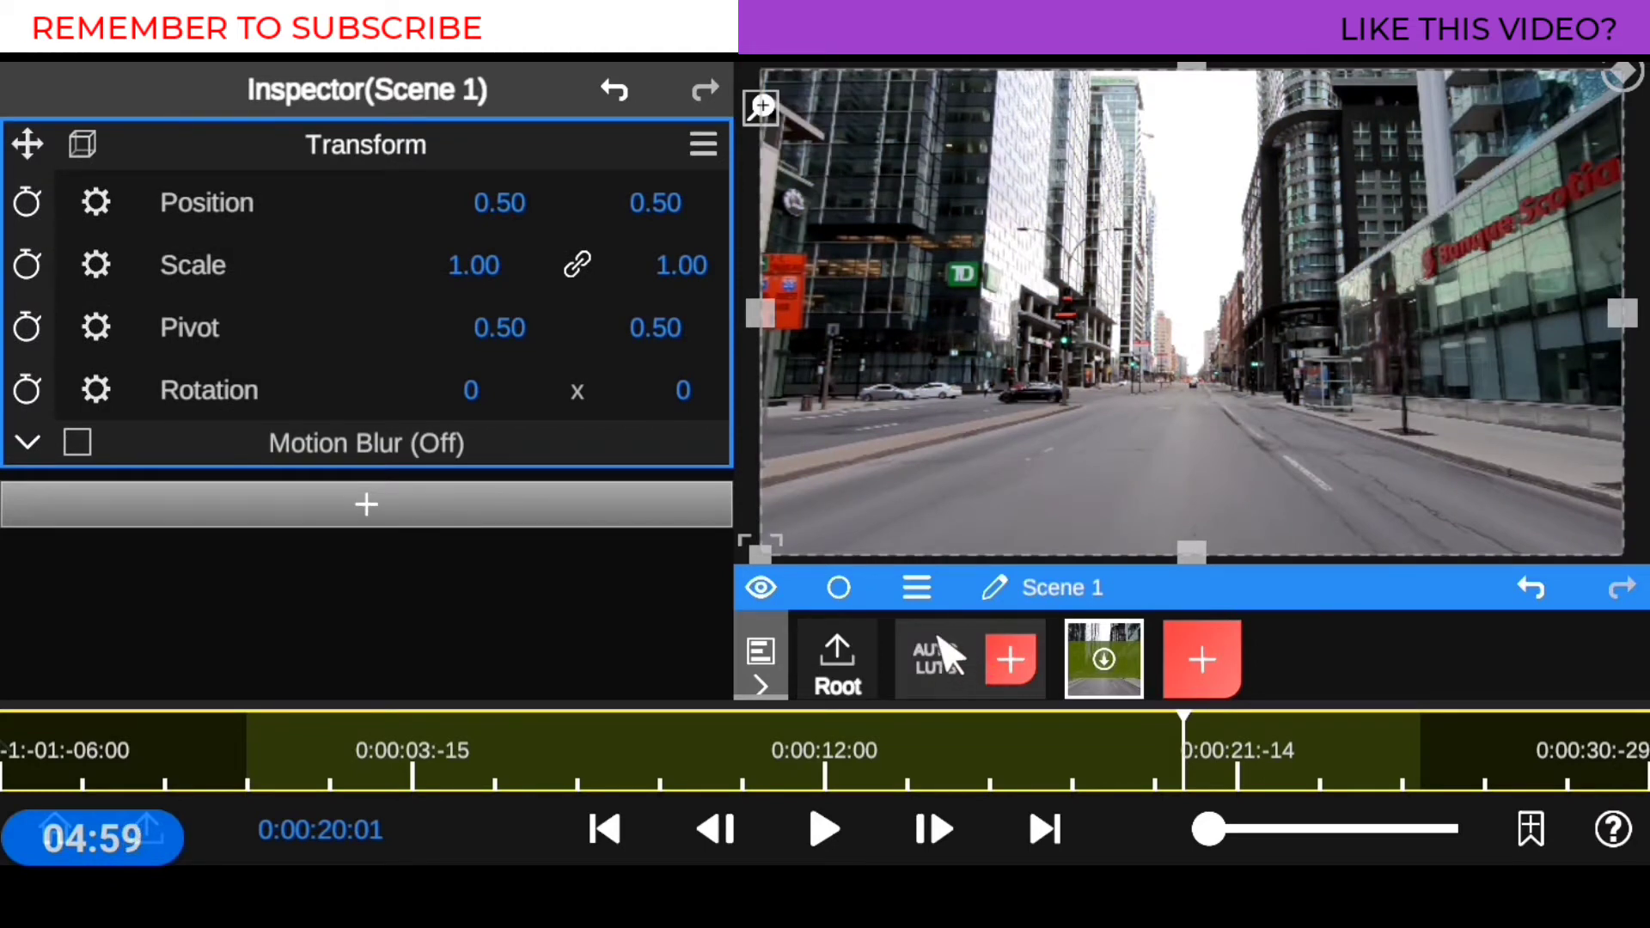
Delete the AUTO LUTS node, then reveal the root timeline and select Scene 1
click(945, 657)
click(917, 587)
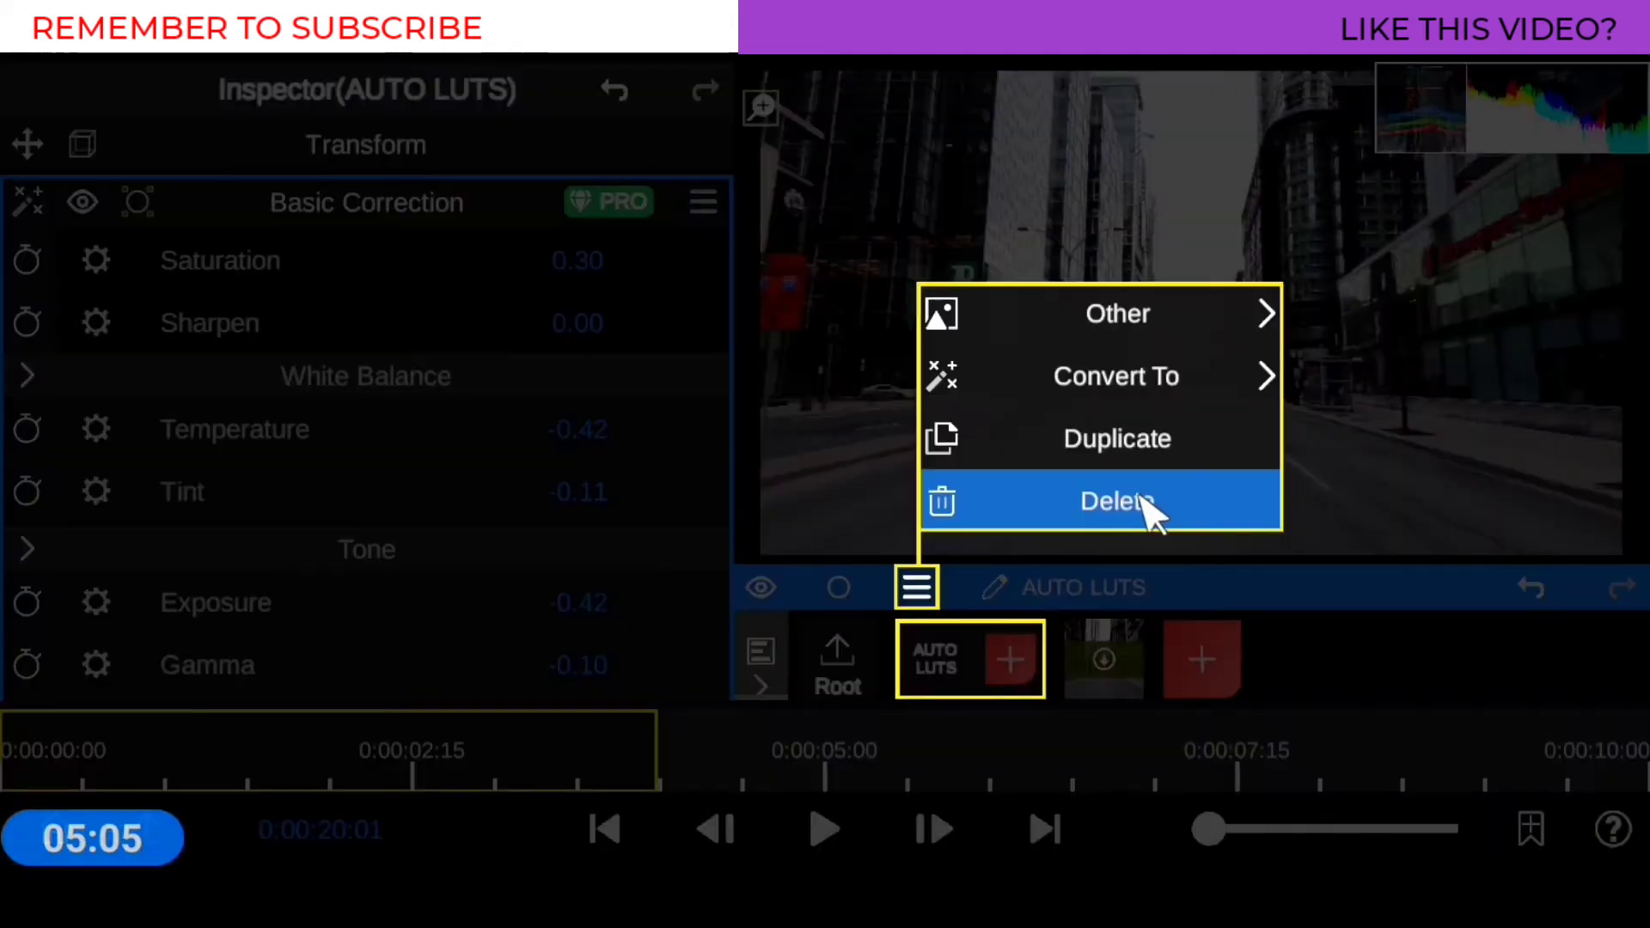
click(1147, 499)
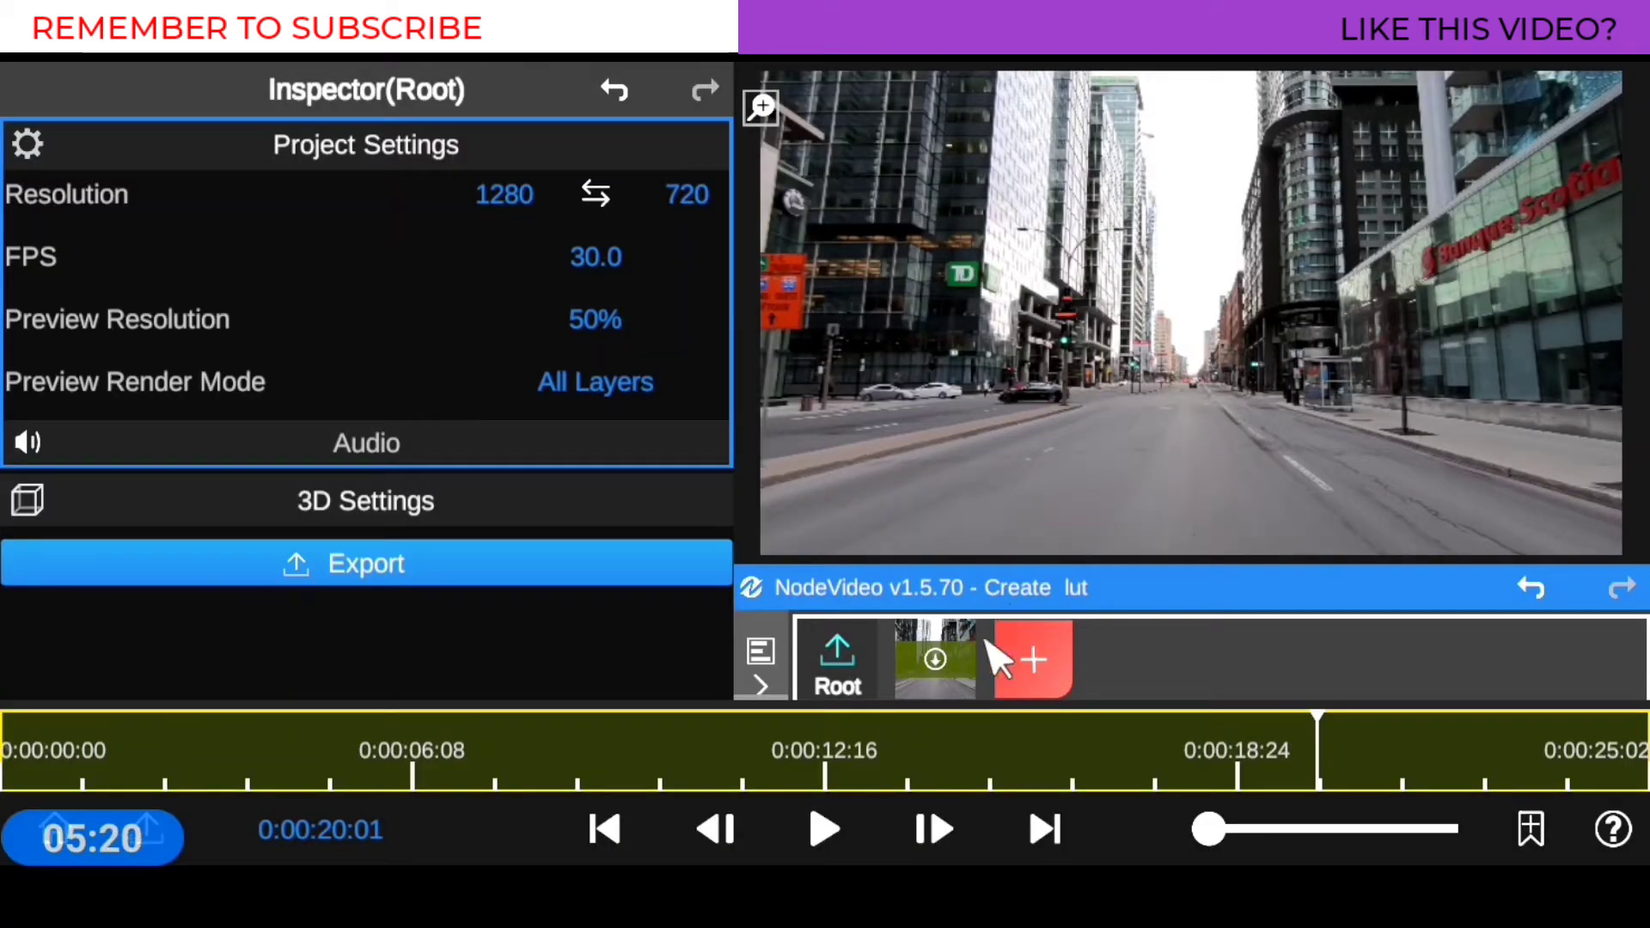
drag(1172, 590, 1181, 438)
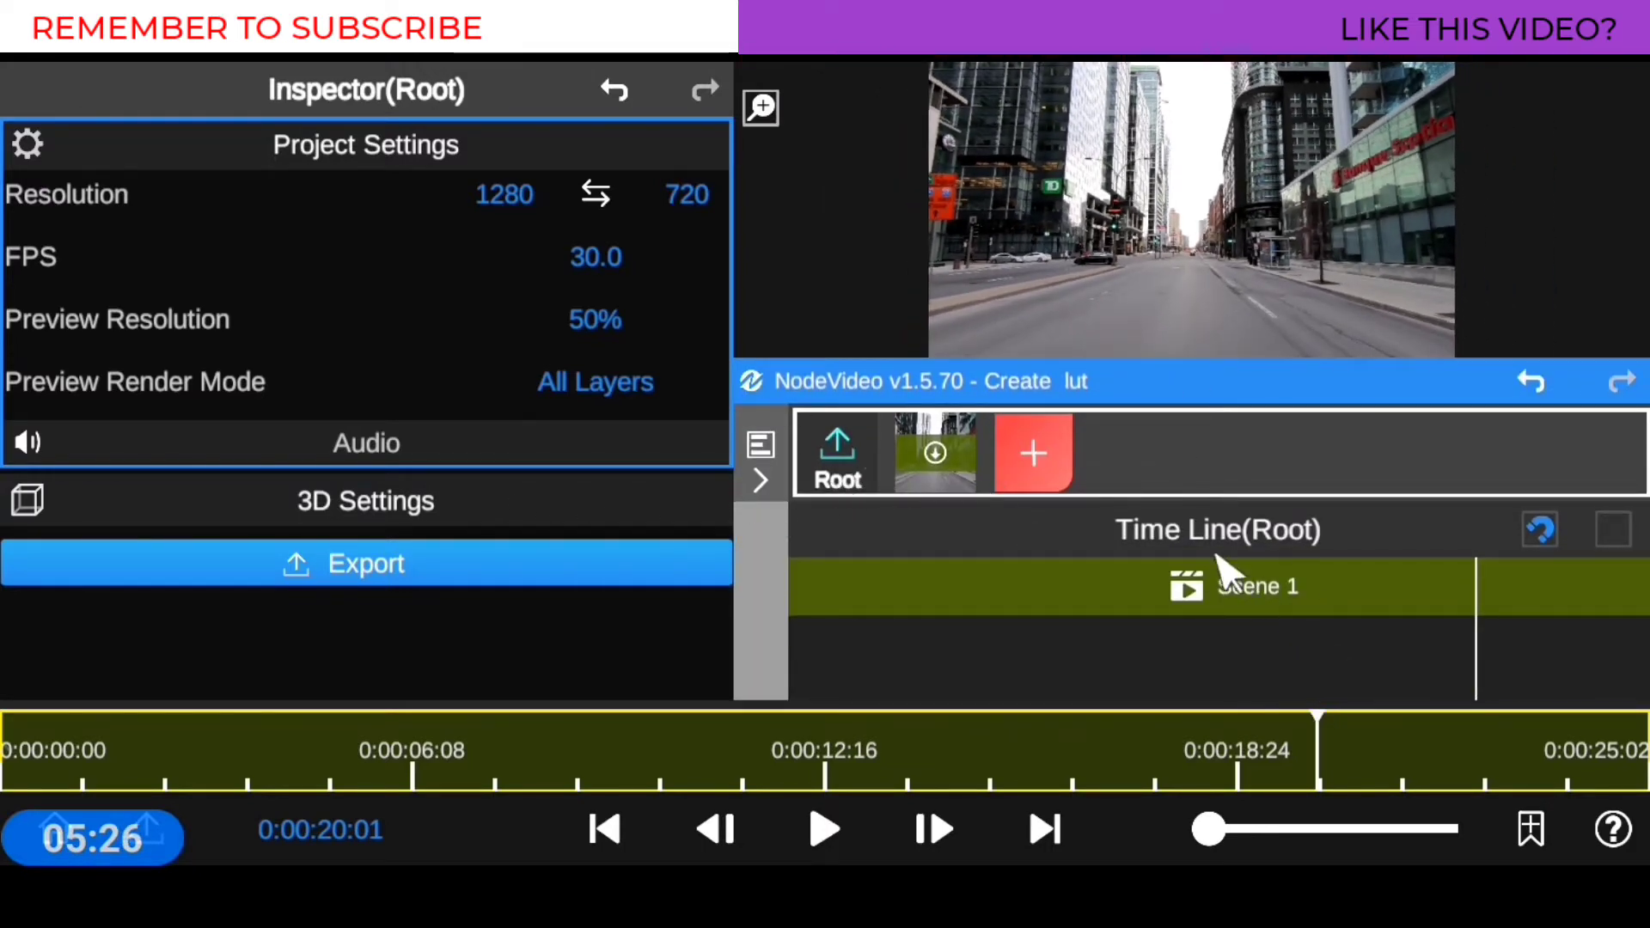
click(939, 455)
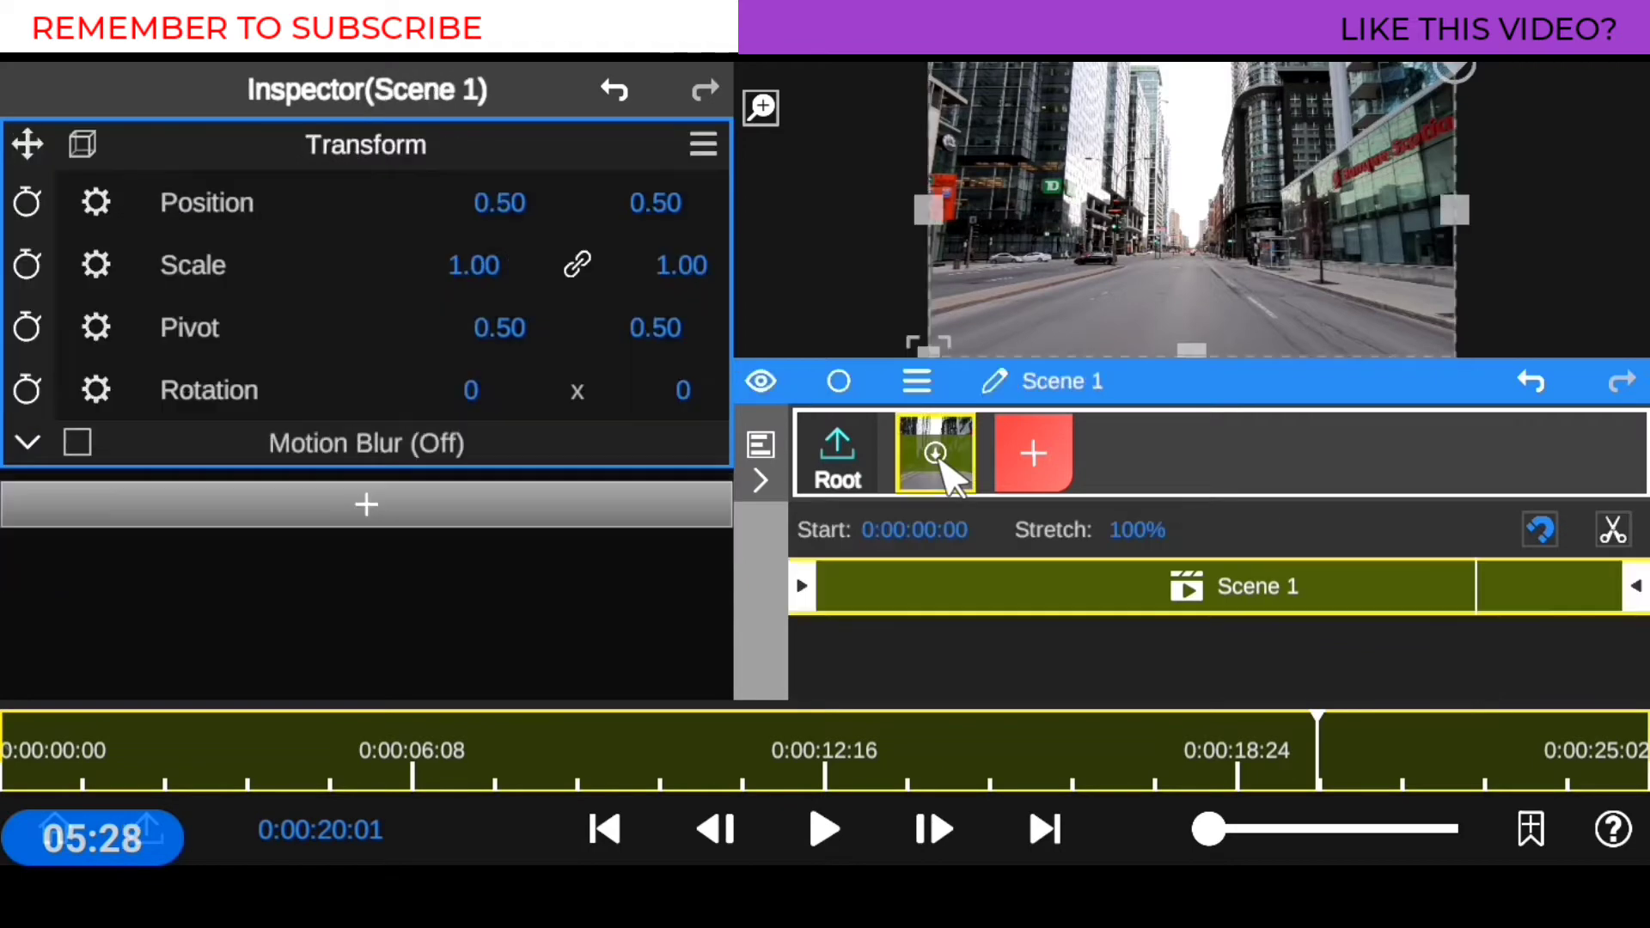
Change the clip name from 'Scene 1' to 'Scene 2' and enlarge the video preview
click(994, 383)
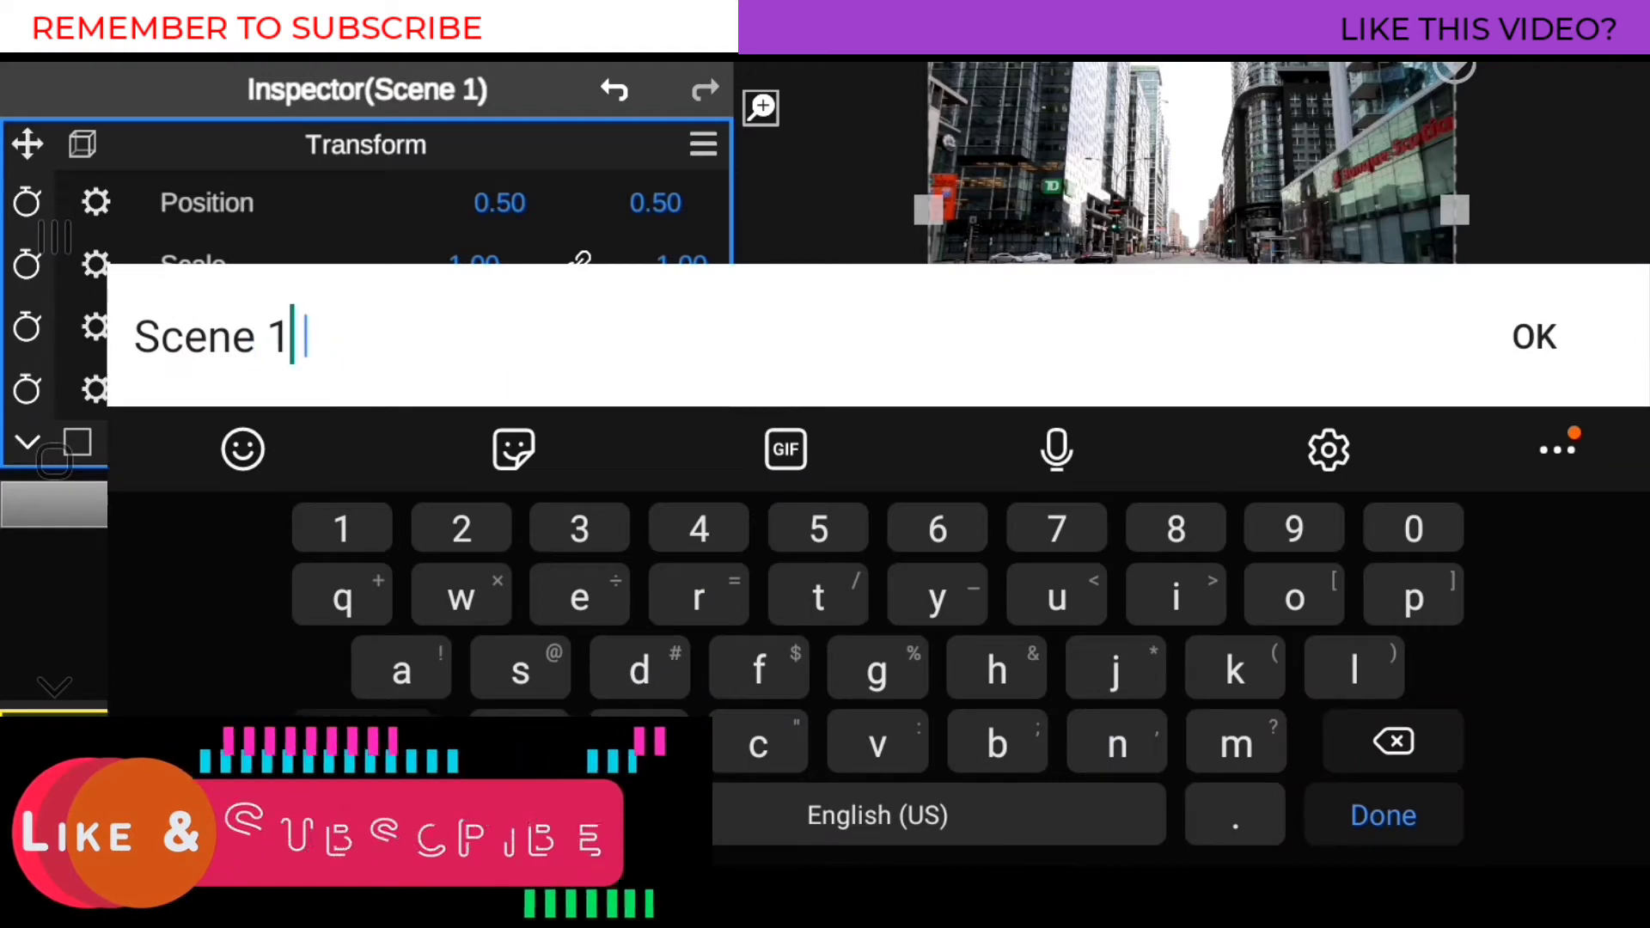
key(BackSpace)
key(BackSpace)
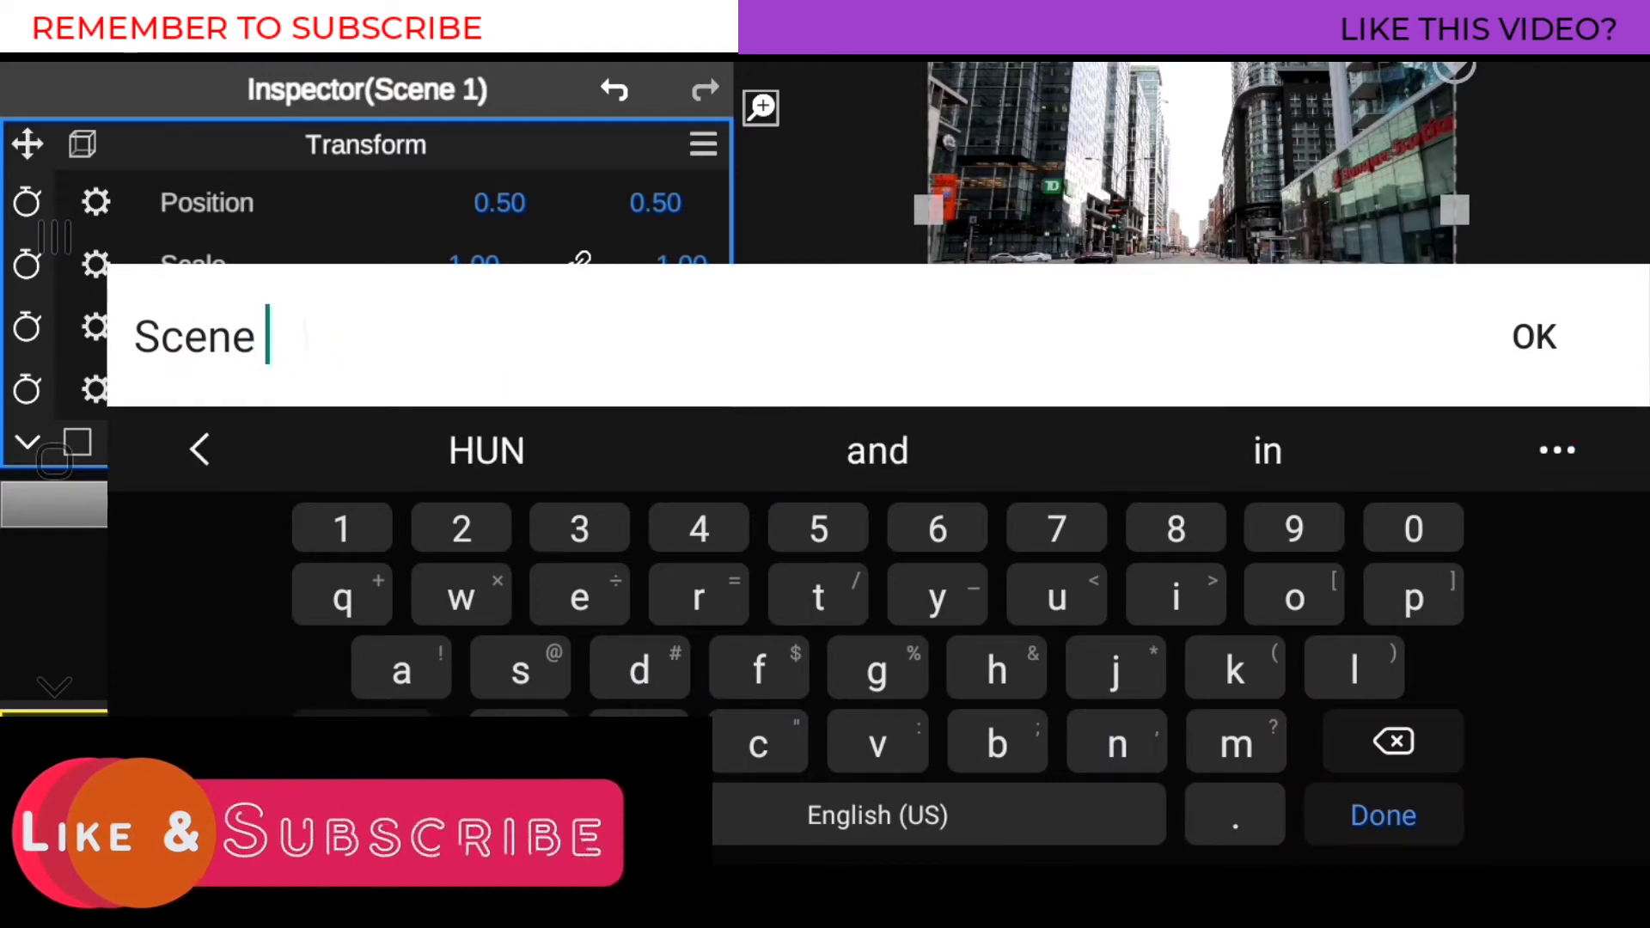
text(2)
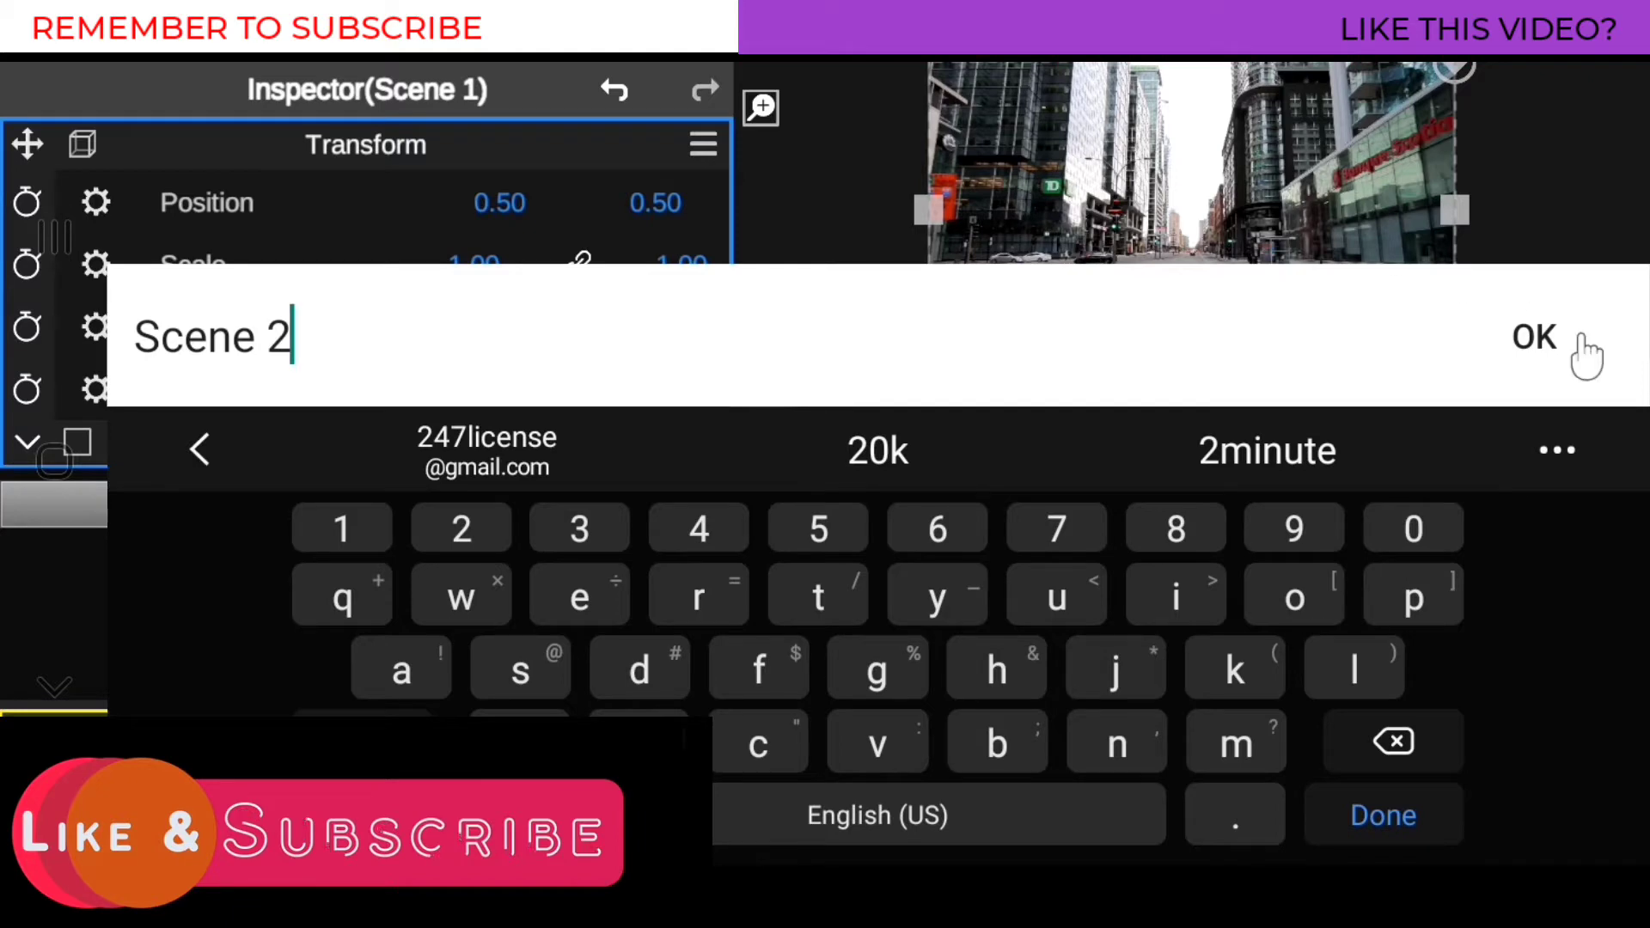
click(1534, 344)
drag(1182, 404, 1227, 467)
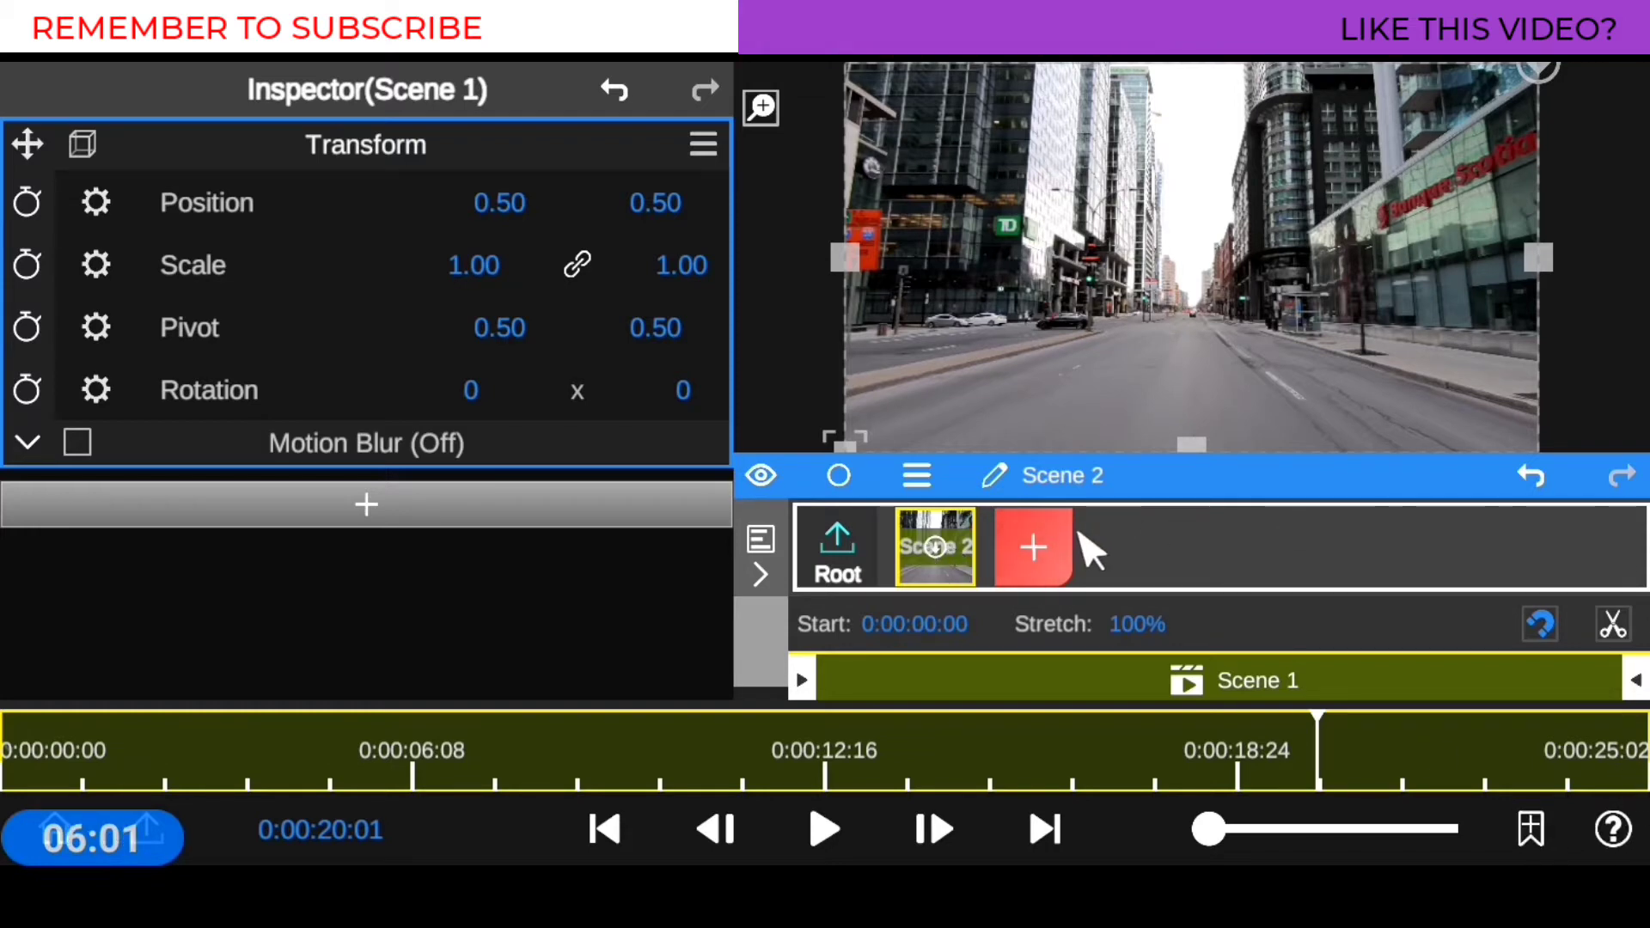
Add a Group node between Root and the city-street clip
click(1035, 550)
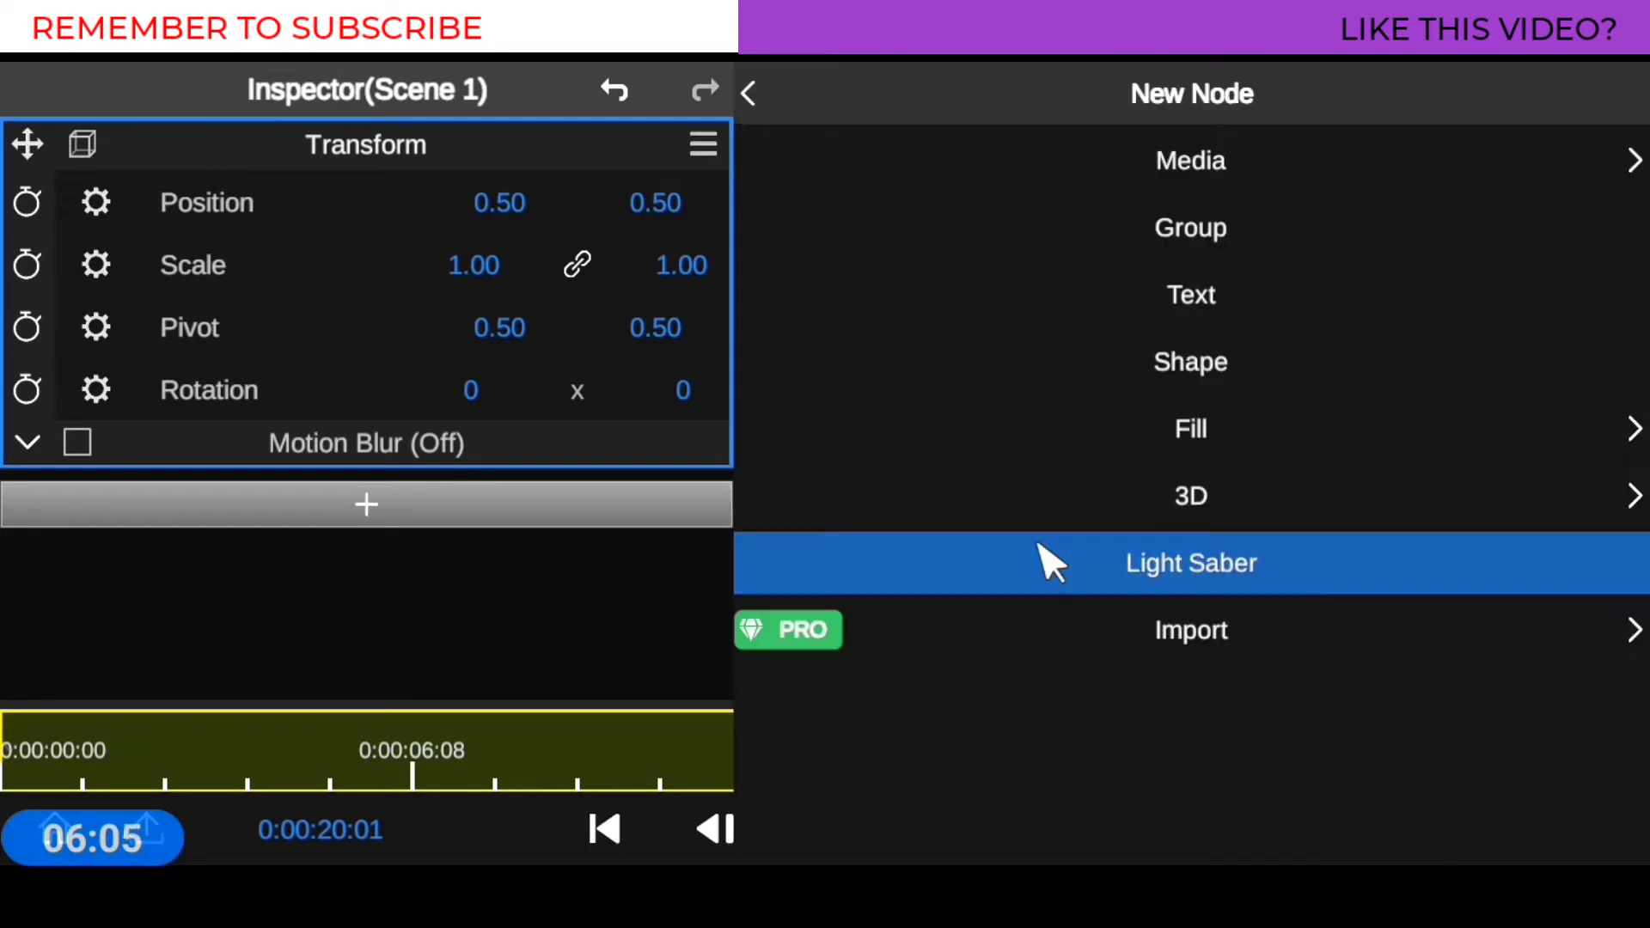
click(1215, 257)
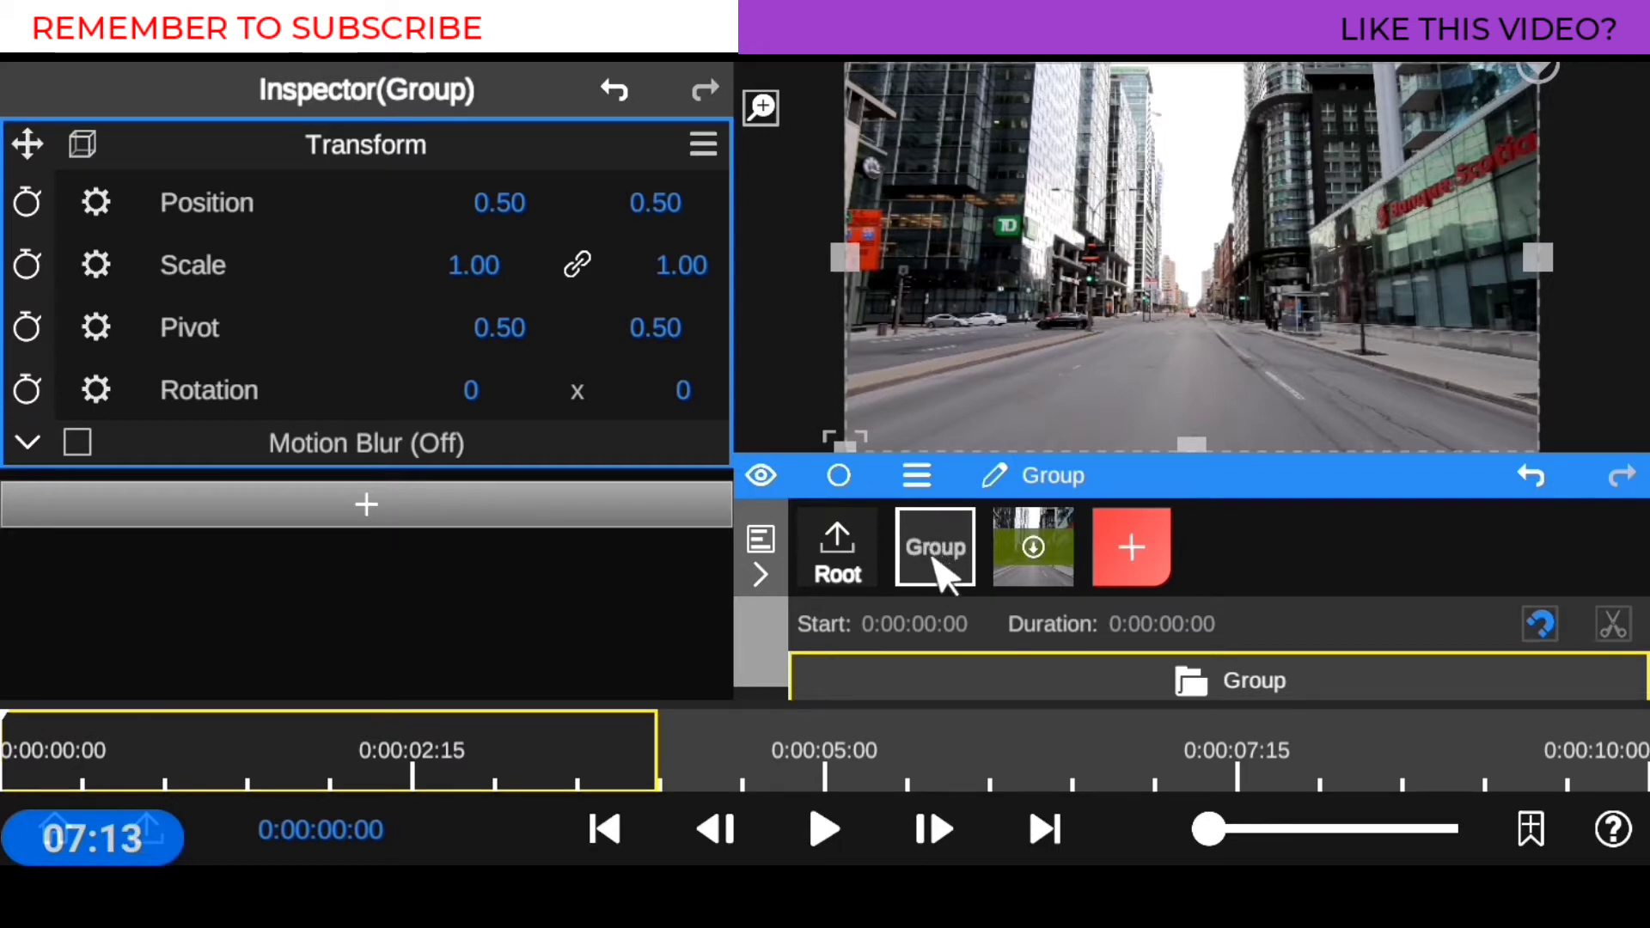
Rename the new Group node to 'adjustment layer'
click(1001, 480)
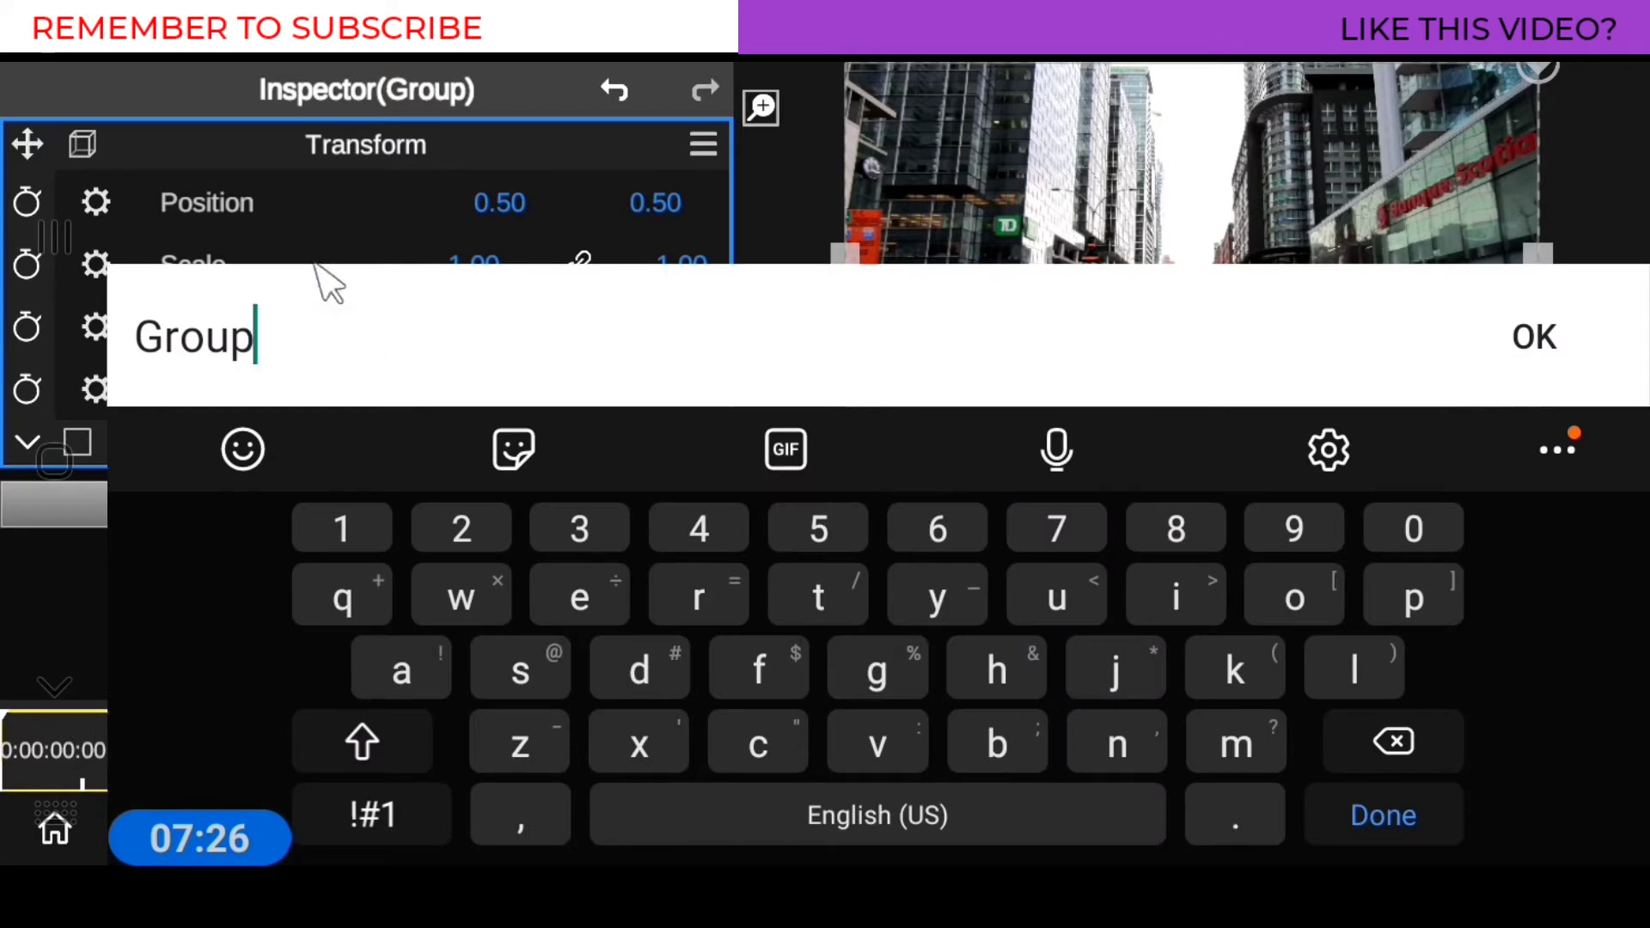
double_click(195, 337)
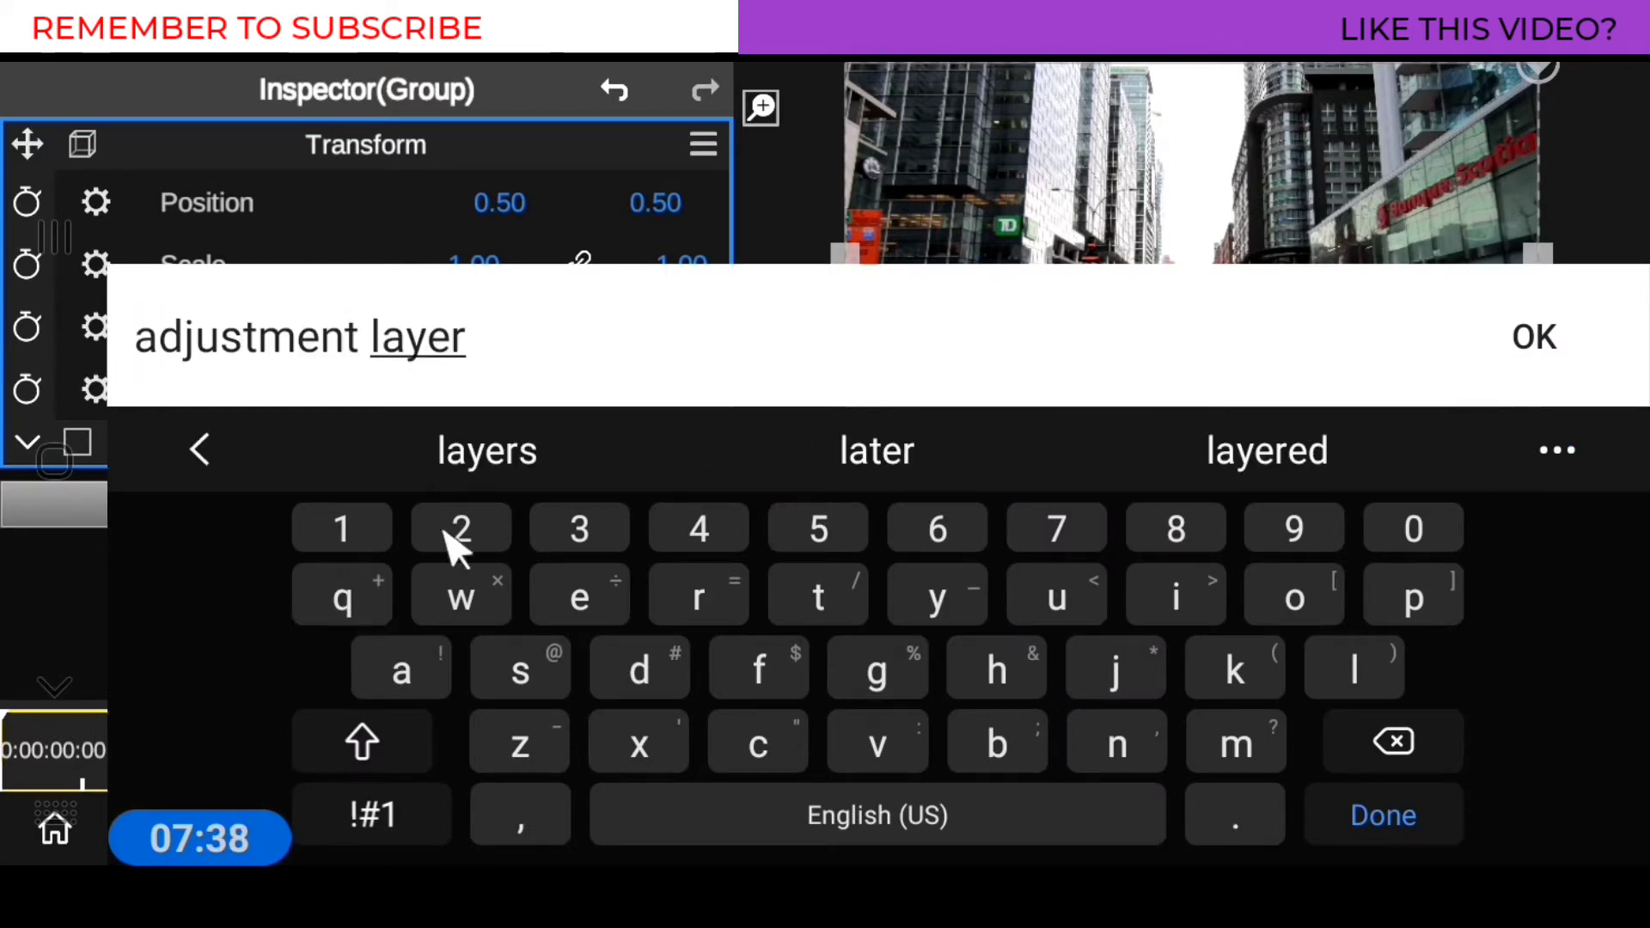
click(1534, 348)
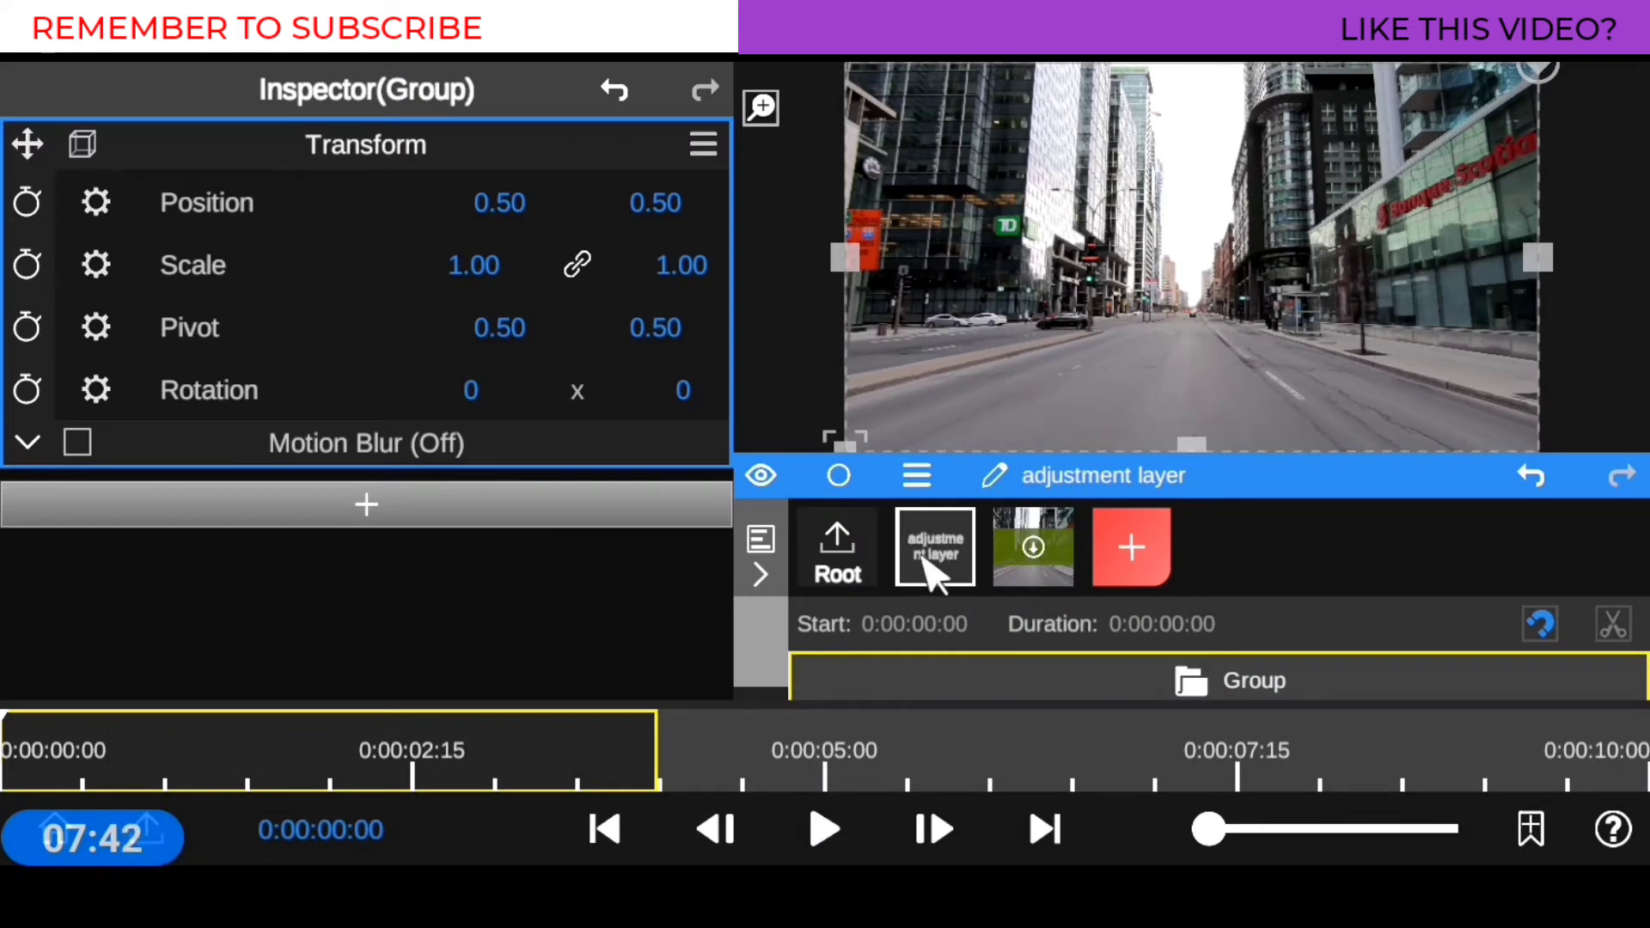
drag(1245, 492, 1246, 397)
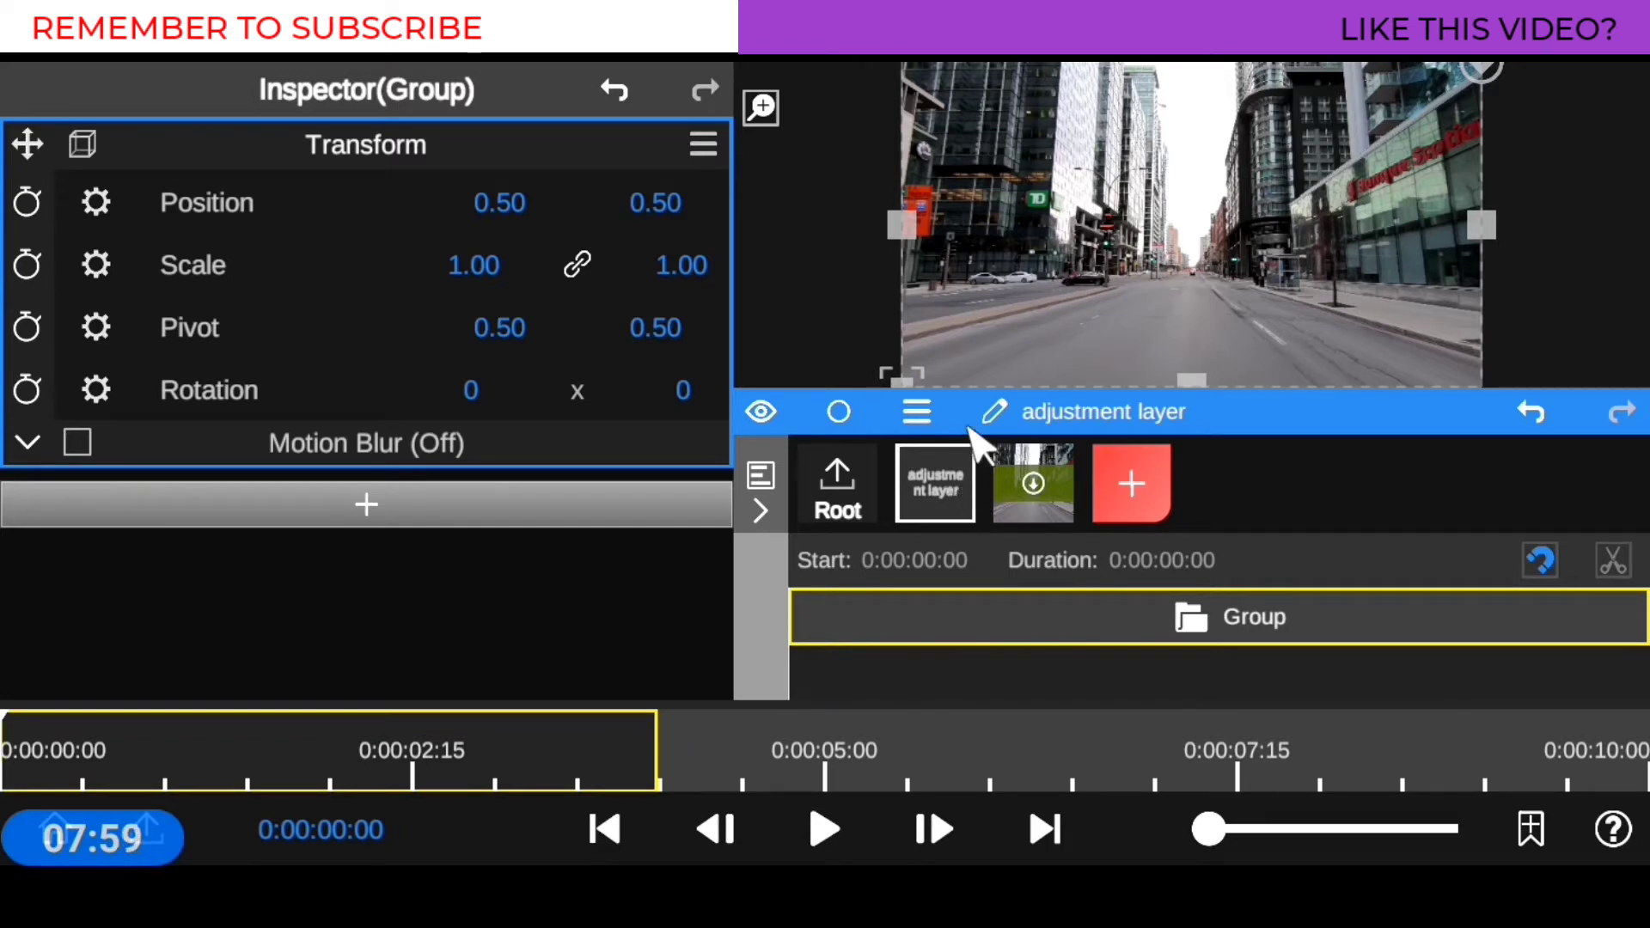
Drag the Scene 2 clip from Root into the adjustment layer group so it appears on the group's timeline
drag(1111, 420, 1271, 494)
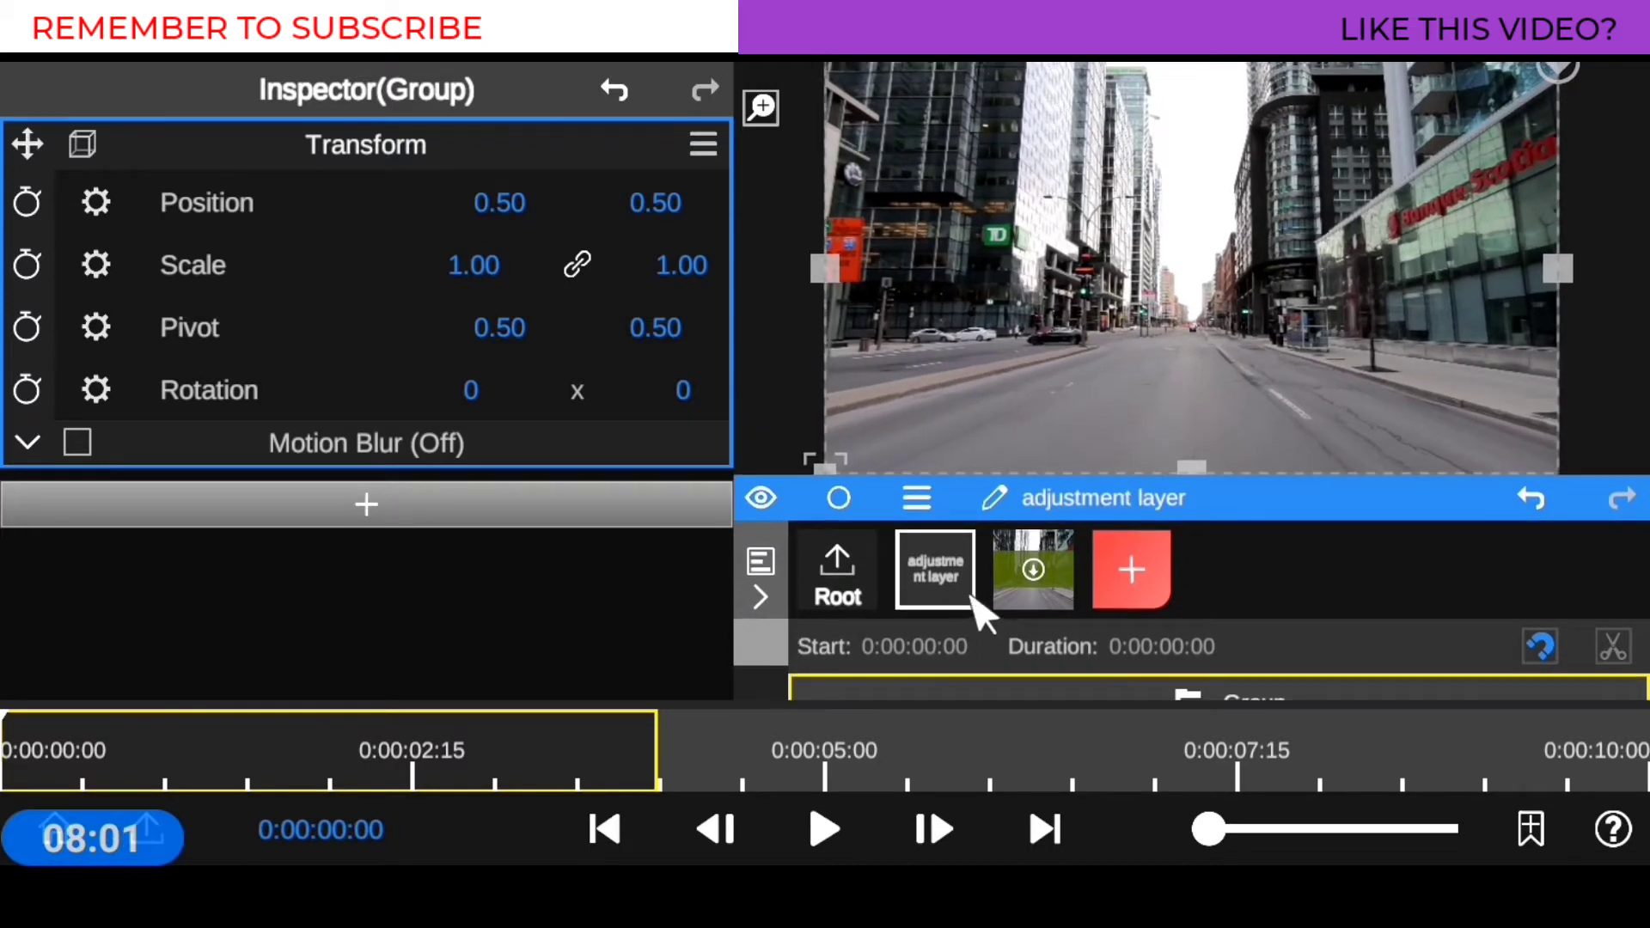
click(961, 580)
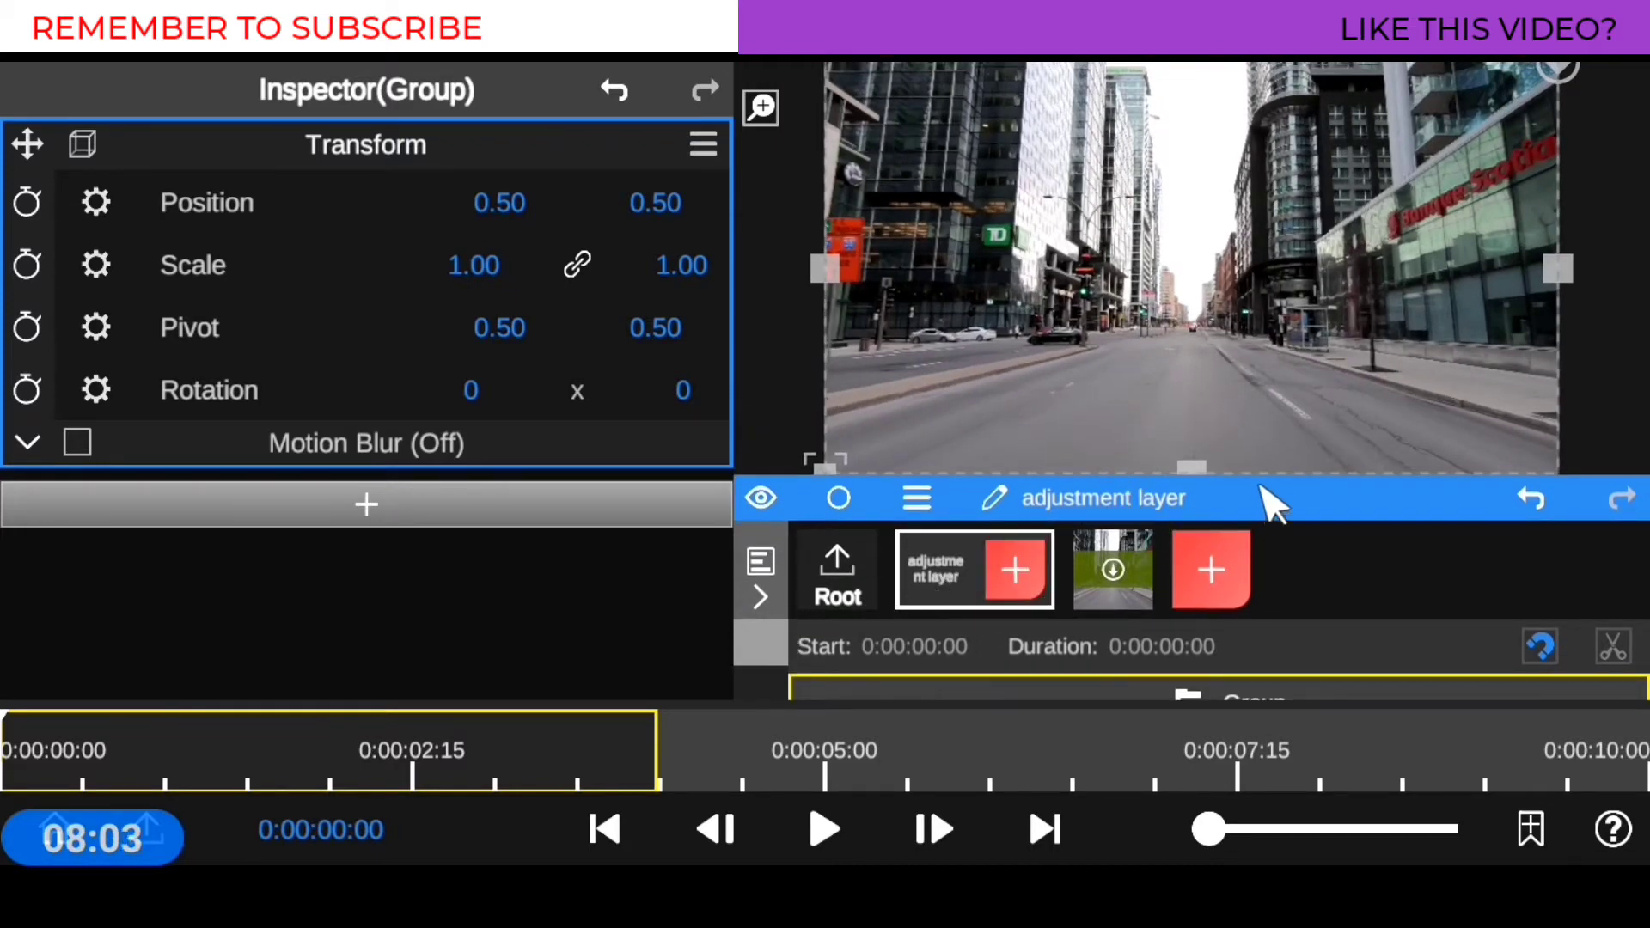
drag(1267, 497, 1278, 329)
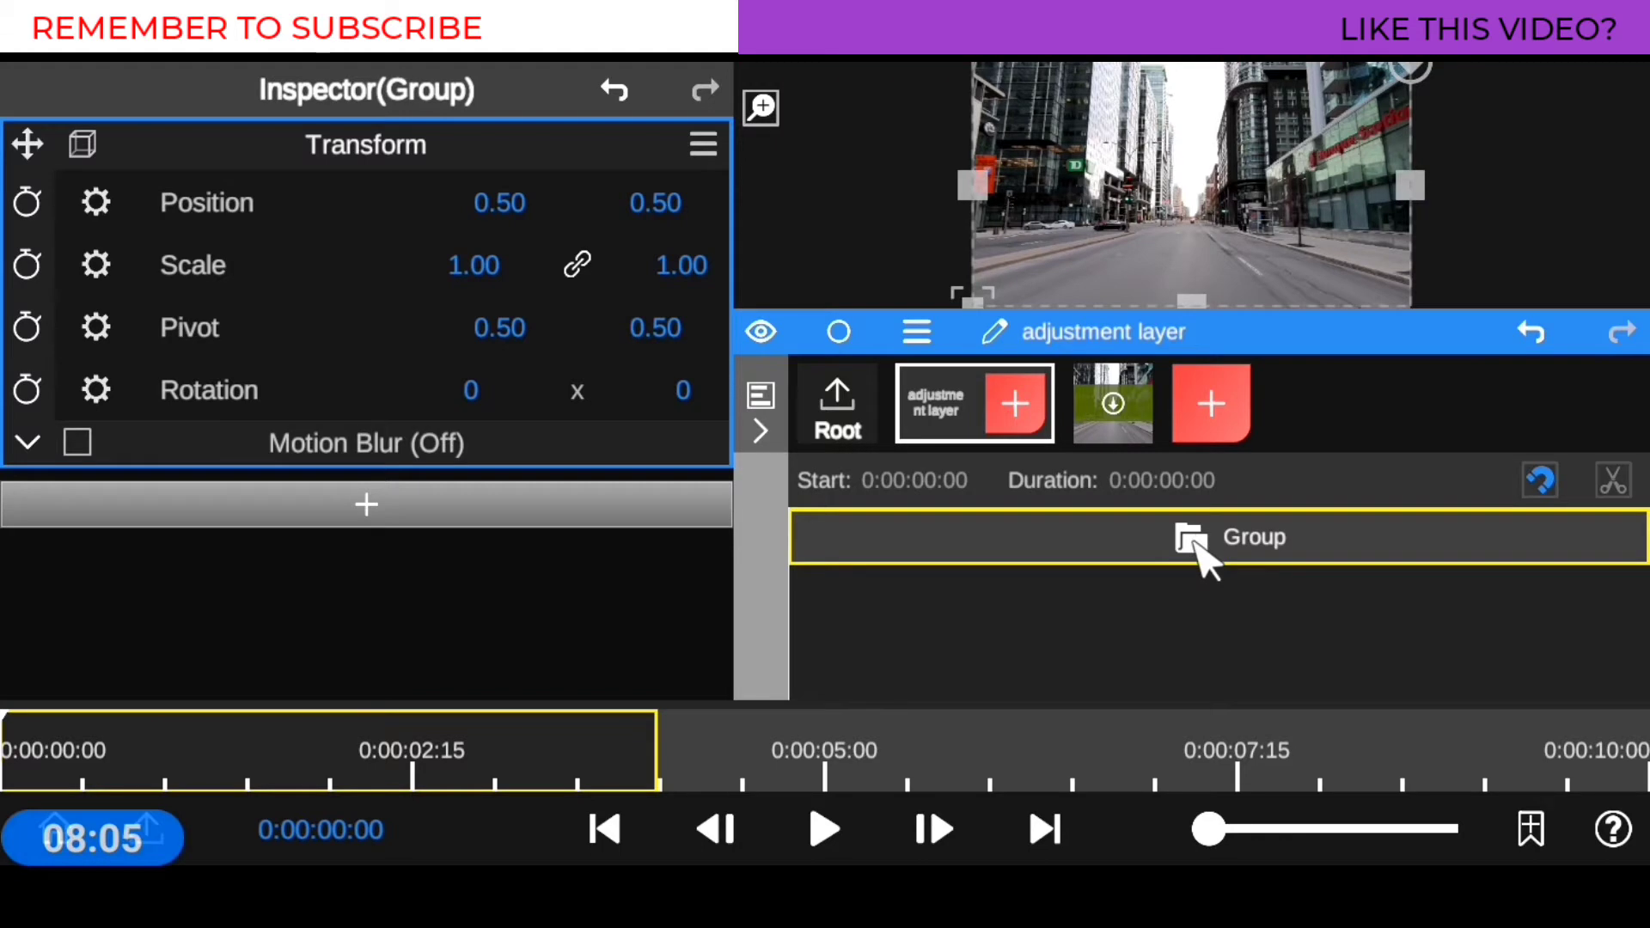
click(838, 408)
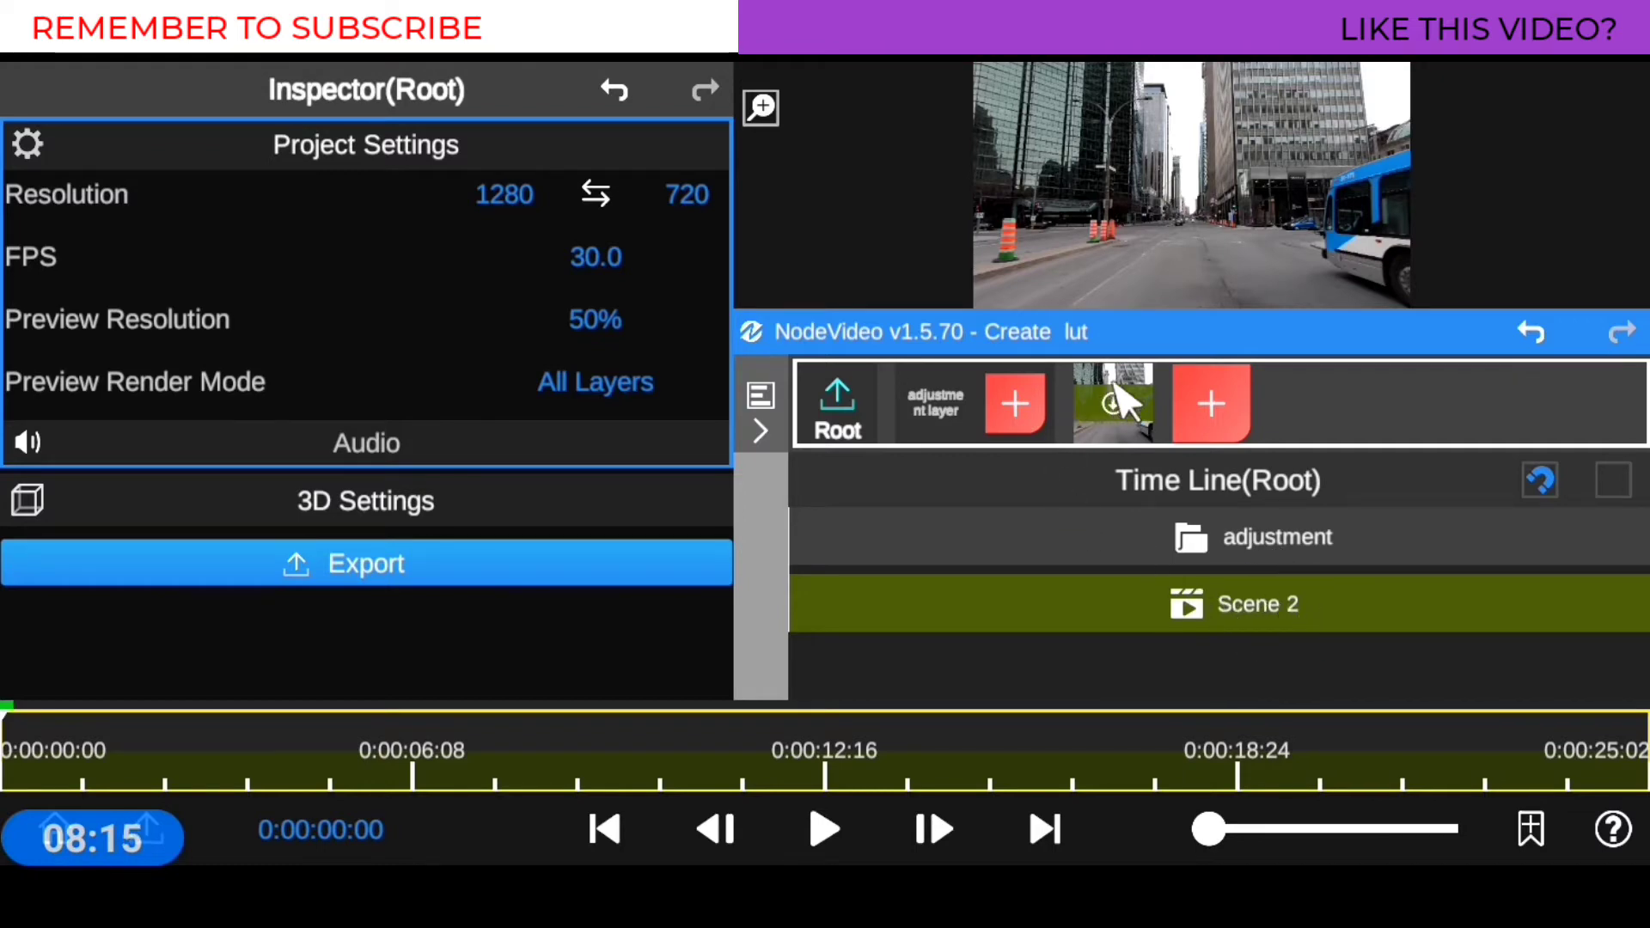
drag(1135, 357, 1145, 467)
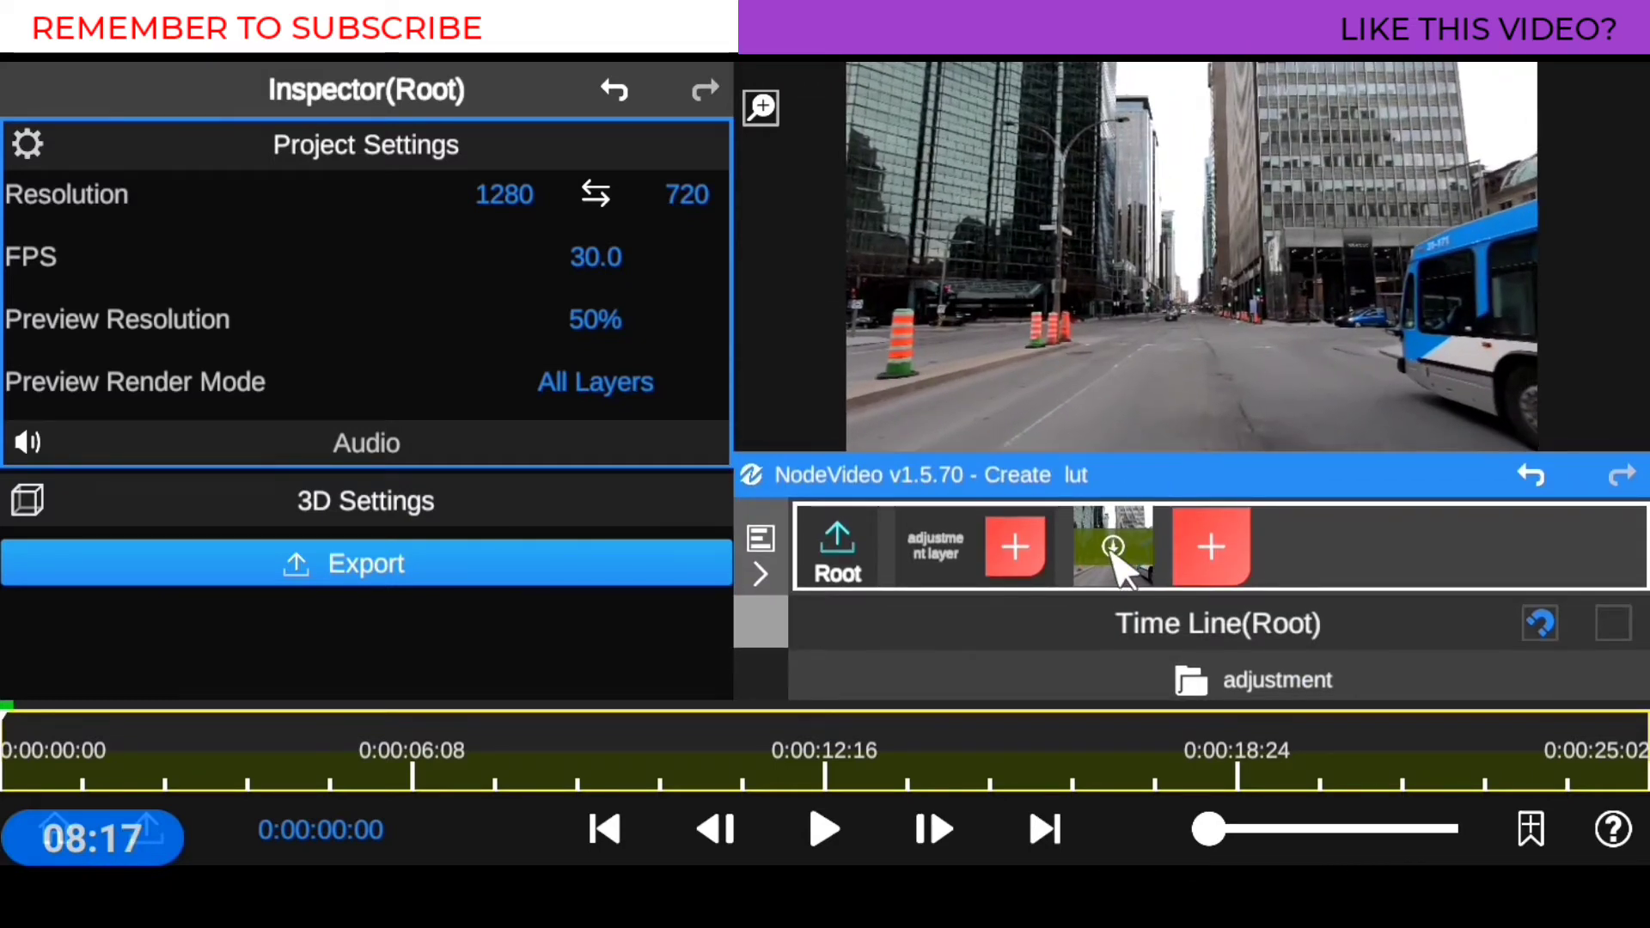
drag(1117, 567, 1014, 576)
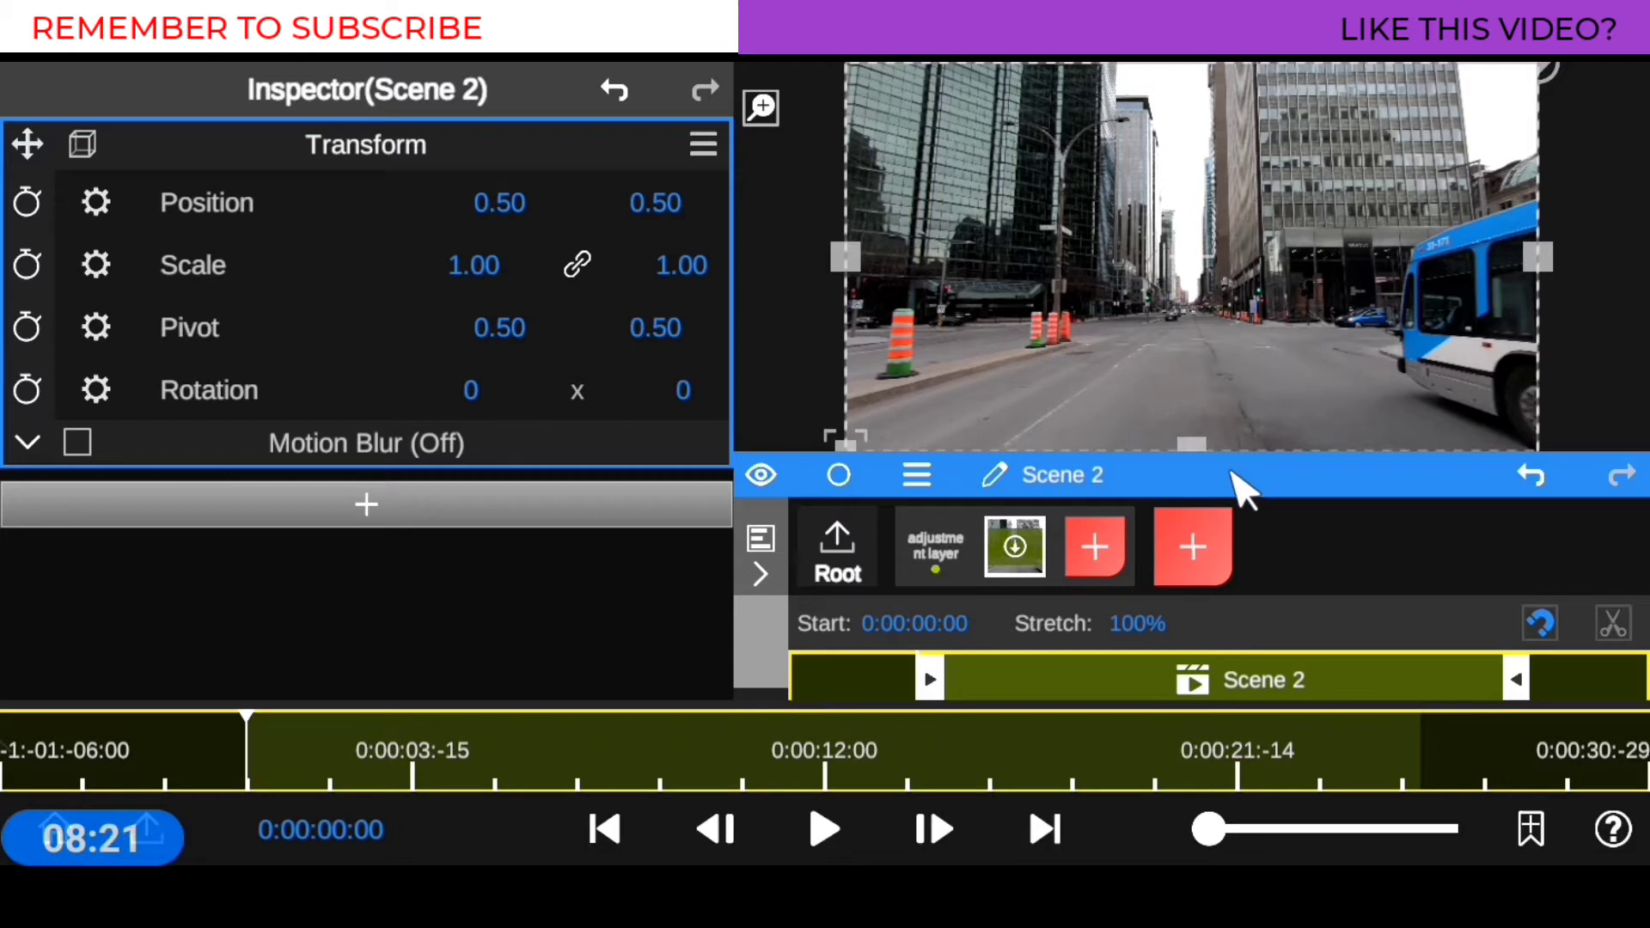
drag(1237, 482, 1237, 415)
click(963, 509)
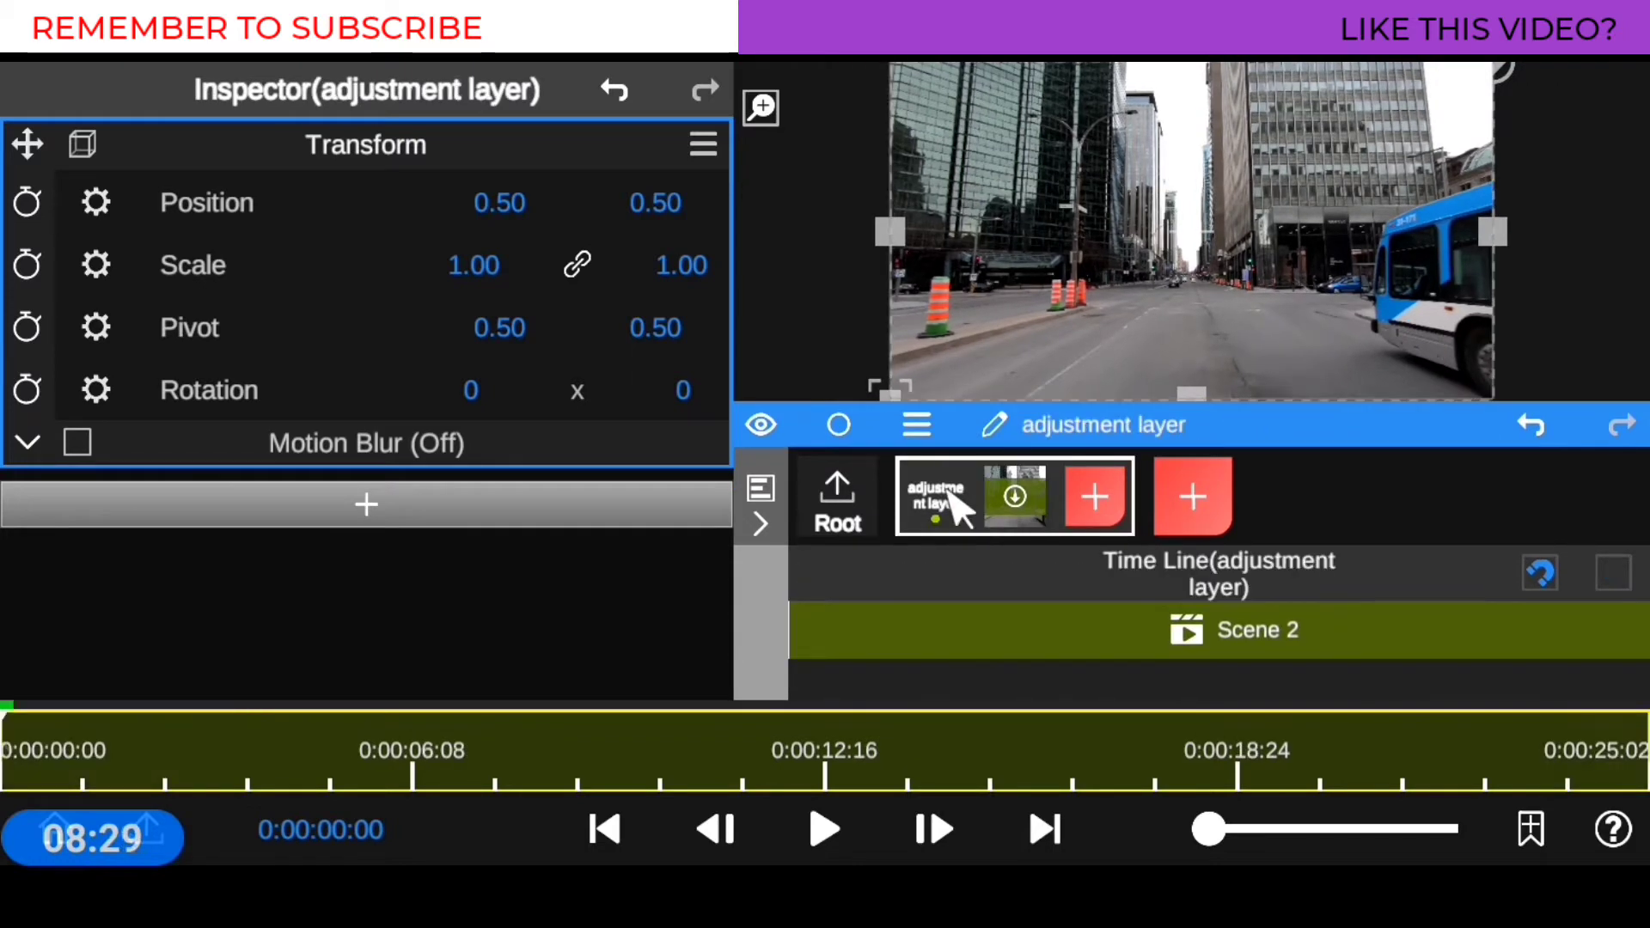